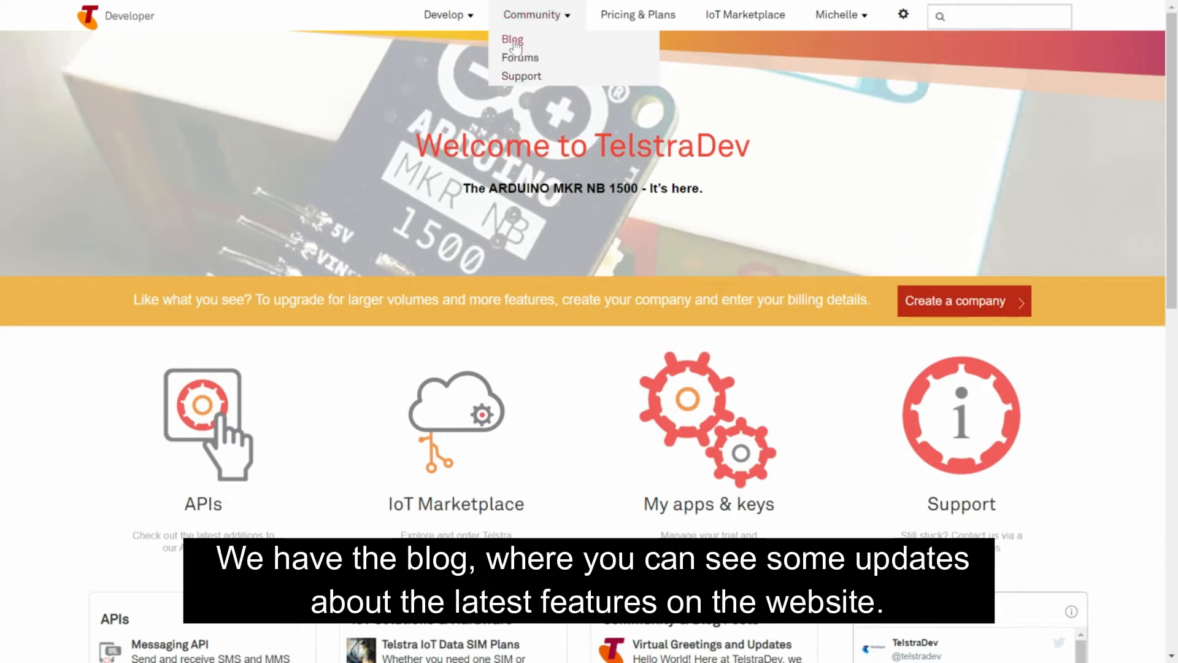
Open the community Blog and look through its posts and the Tutorials category
click(516, 46)
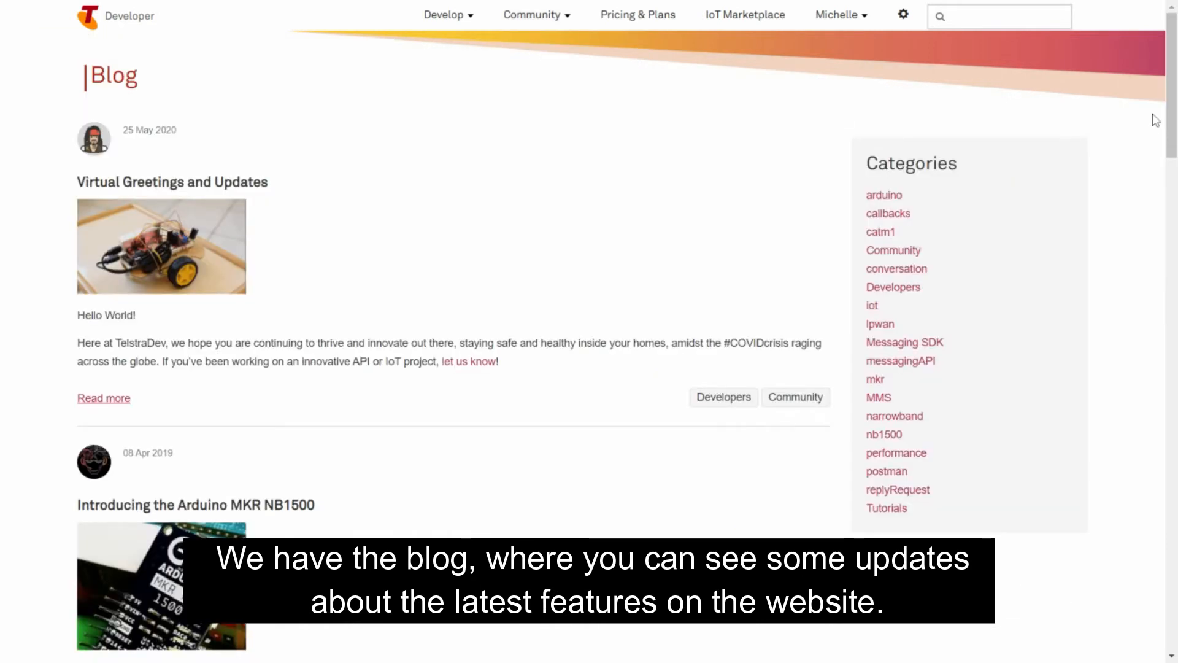
scroll(1156, 120, down, 3)
scroll(1155, 120, down, 3)
scroll(920, 146, down, 1)
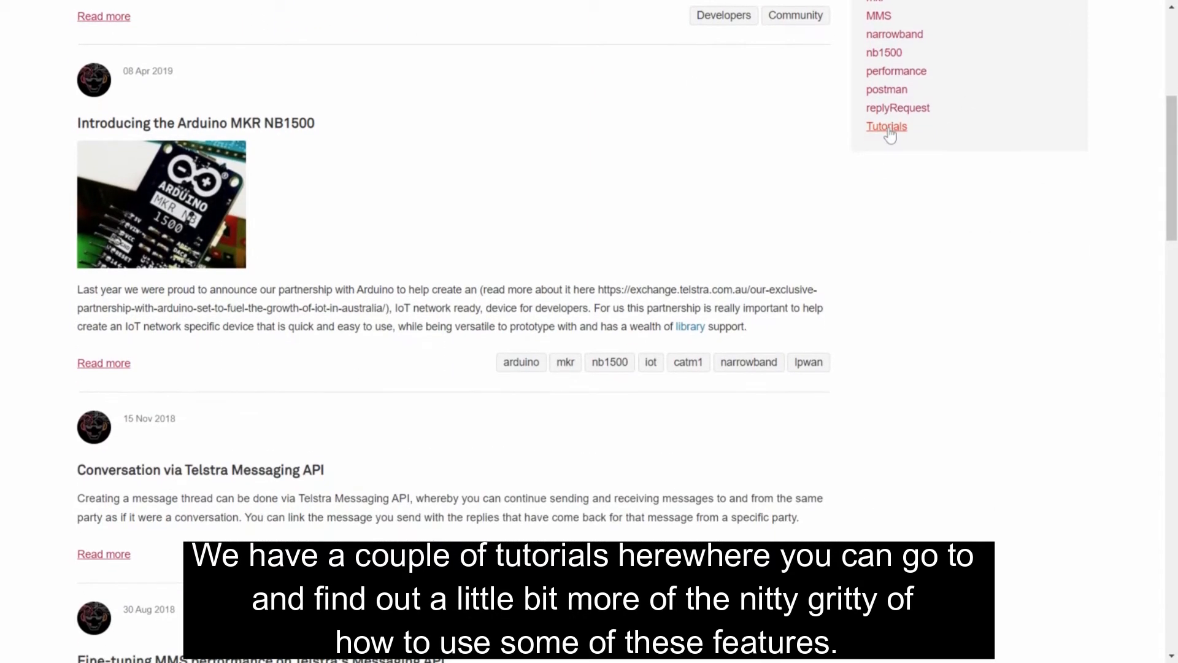
click(888, 131)
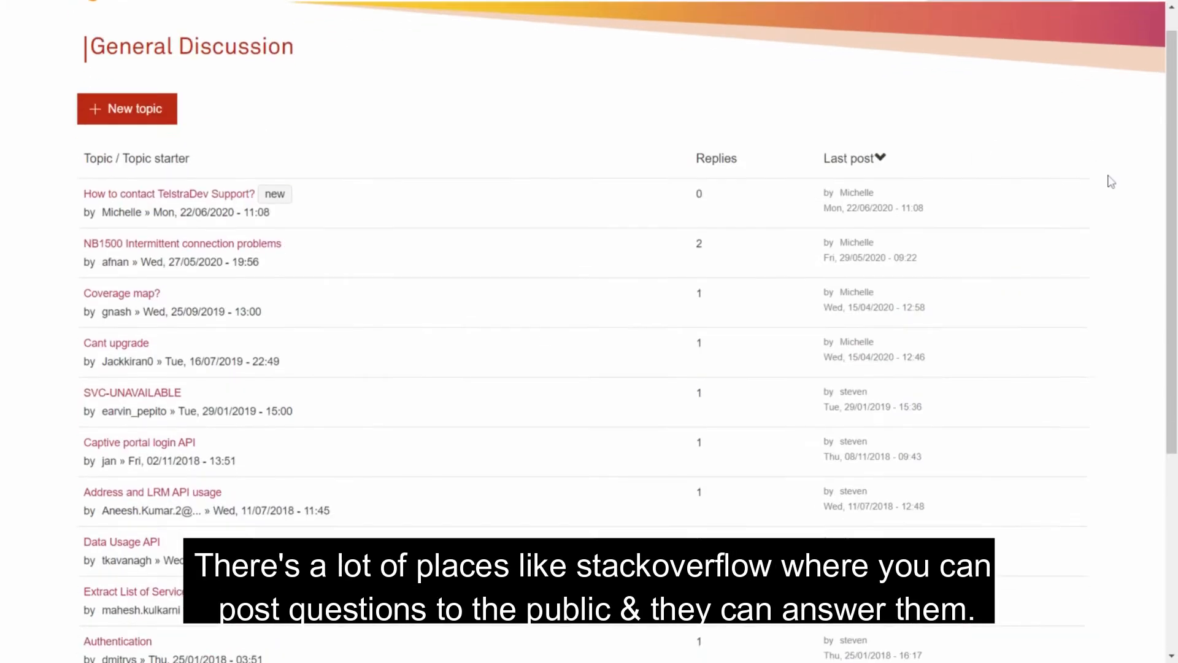
Look through the General Discussion topics in the Forums and open the community Support page
scroll(1111, 182, down, 2)
scroll(1111, 182, down, 2)
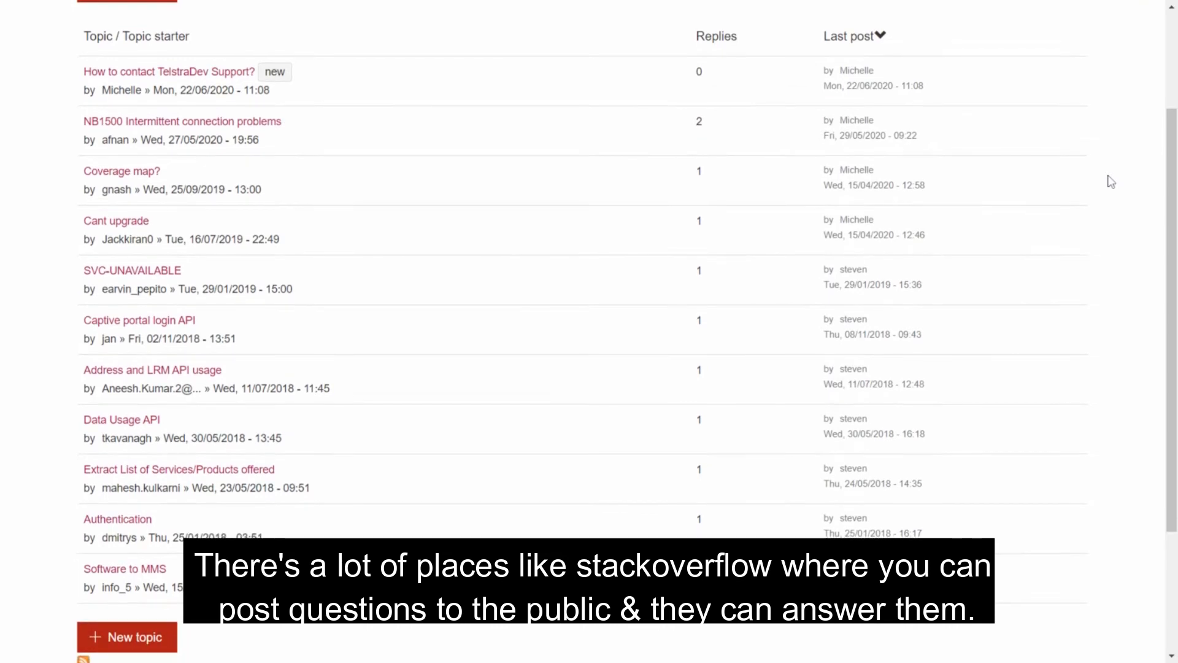
scroll(1111, 181, up, 1)
scroll(1111, 181, up, 2)
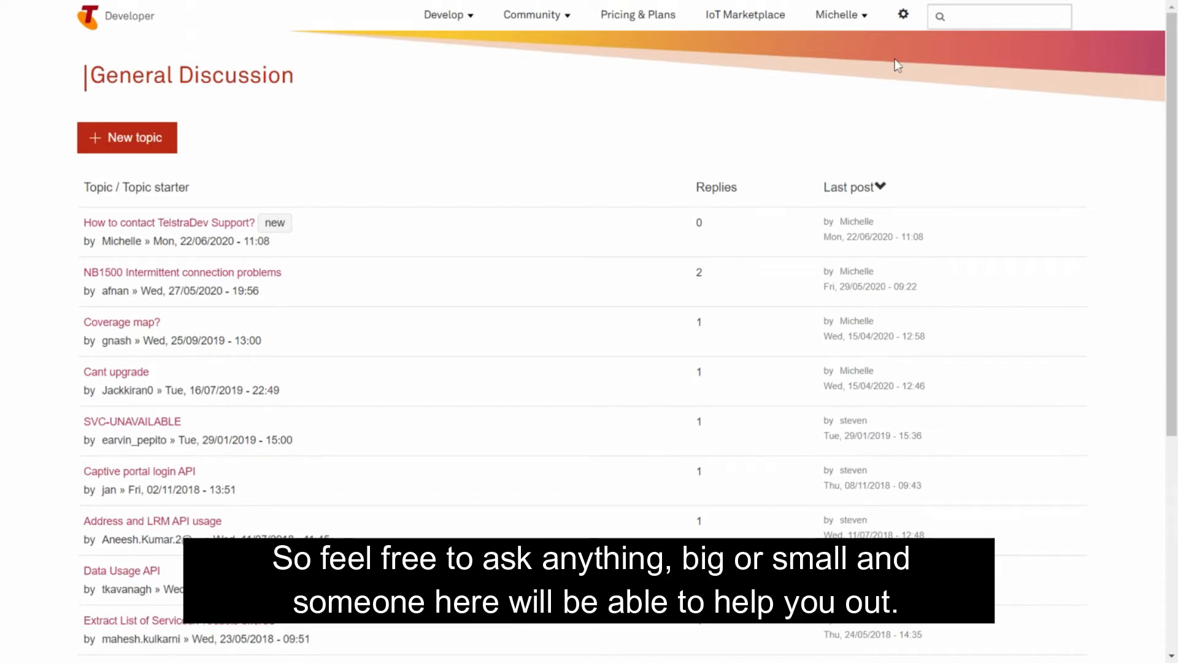
mouse_move(531, 14)
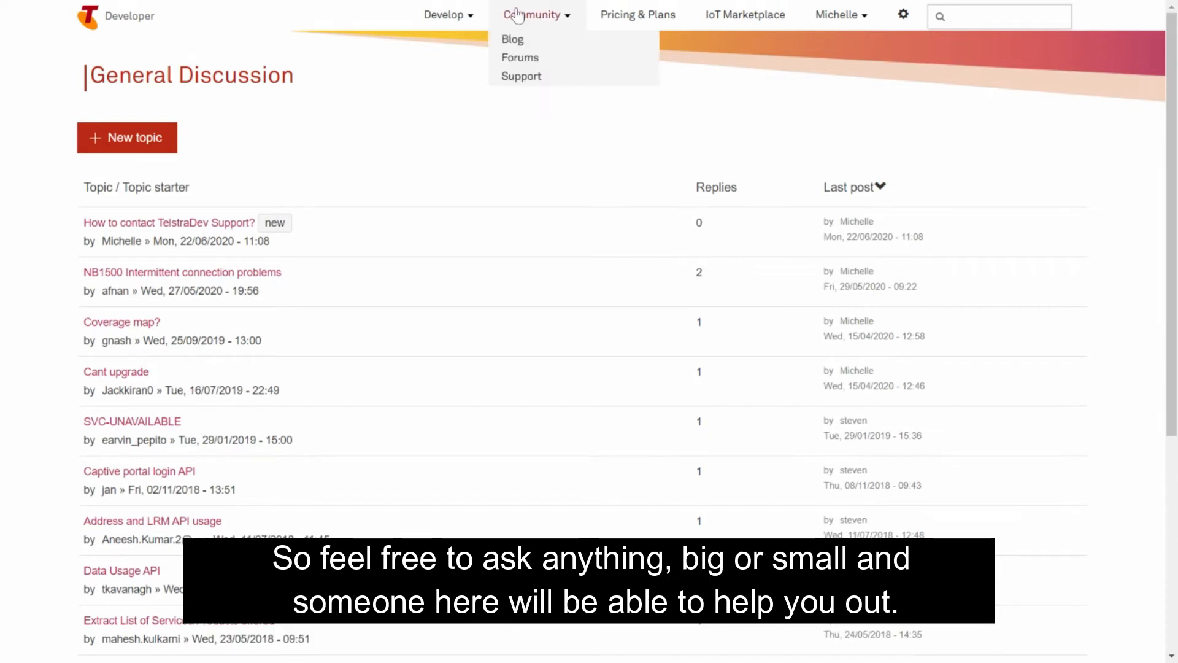
click(520, 77)
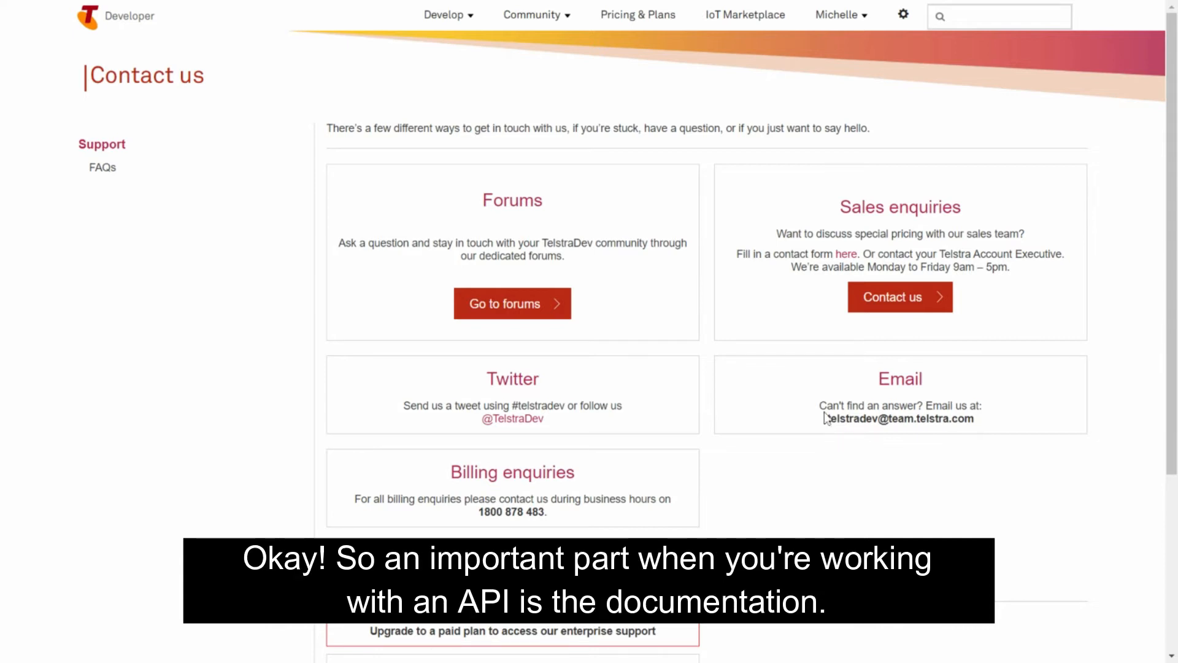
Return to the developer portal's home page and open the Messaging API documentation
click(90, 19)
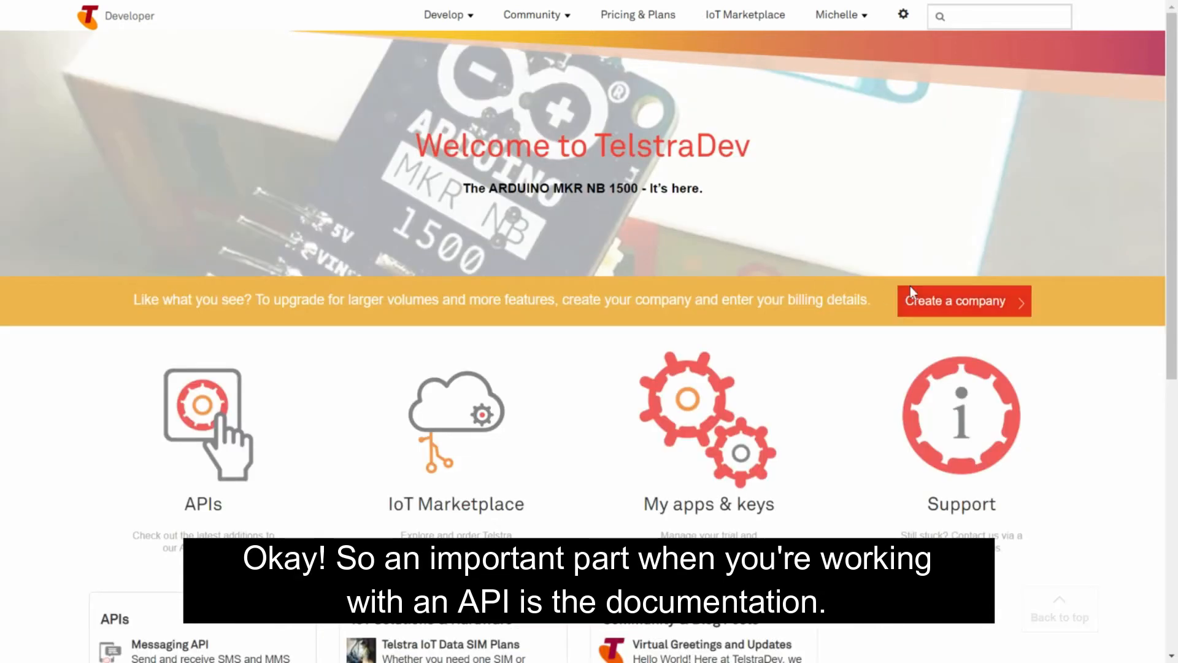
scroll(331, 236, down, 3)
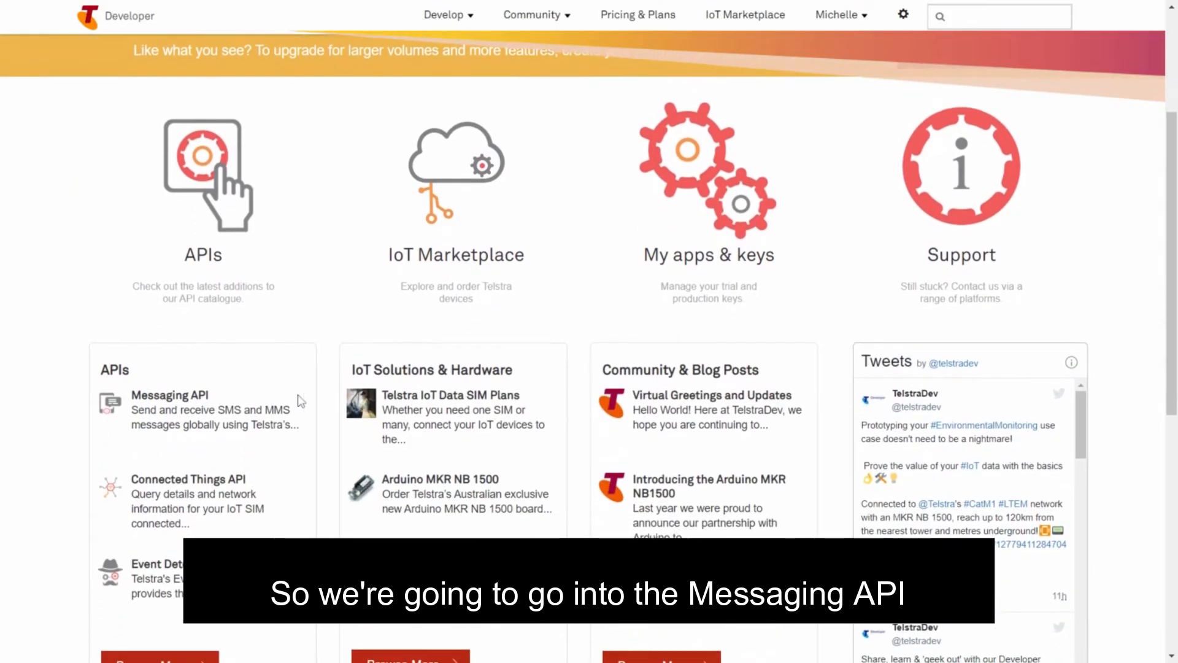
click(169, 391)
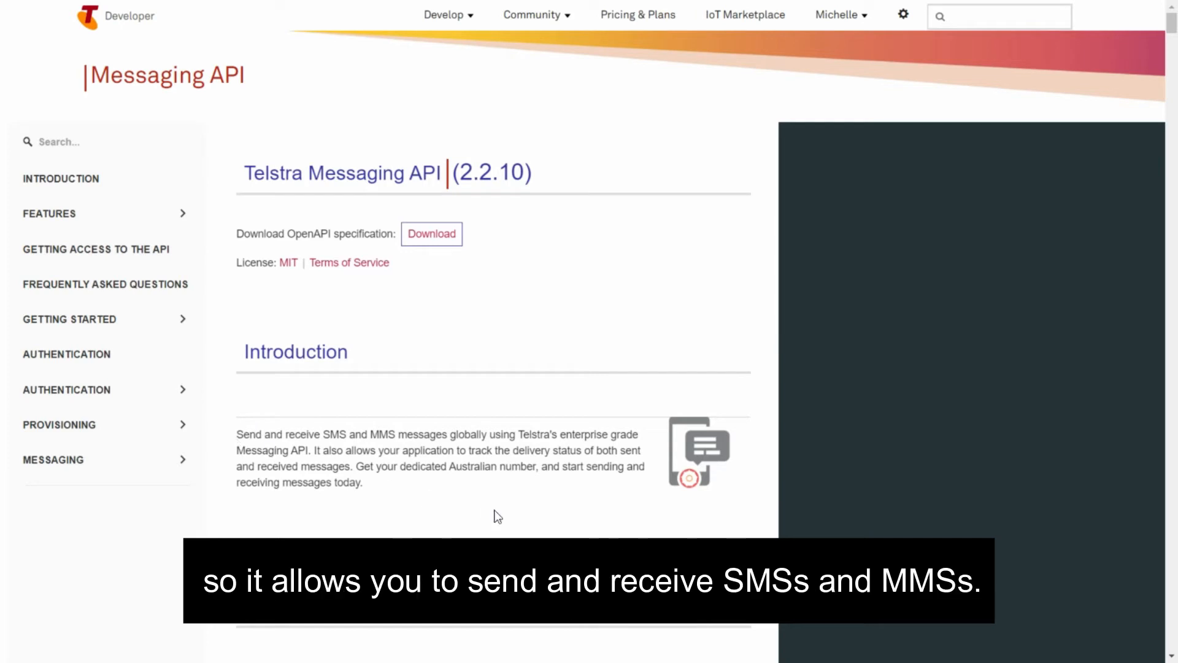
Read the Introduction's statements on sending and receiving SMS and MMS messages and getting a dedicated Australian number
drag(236, 434, 495, 434)
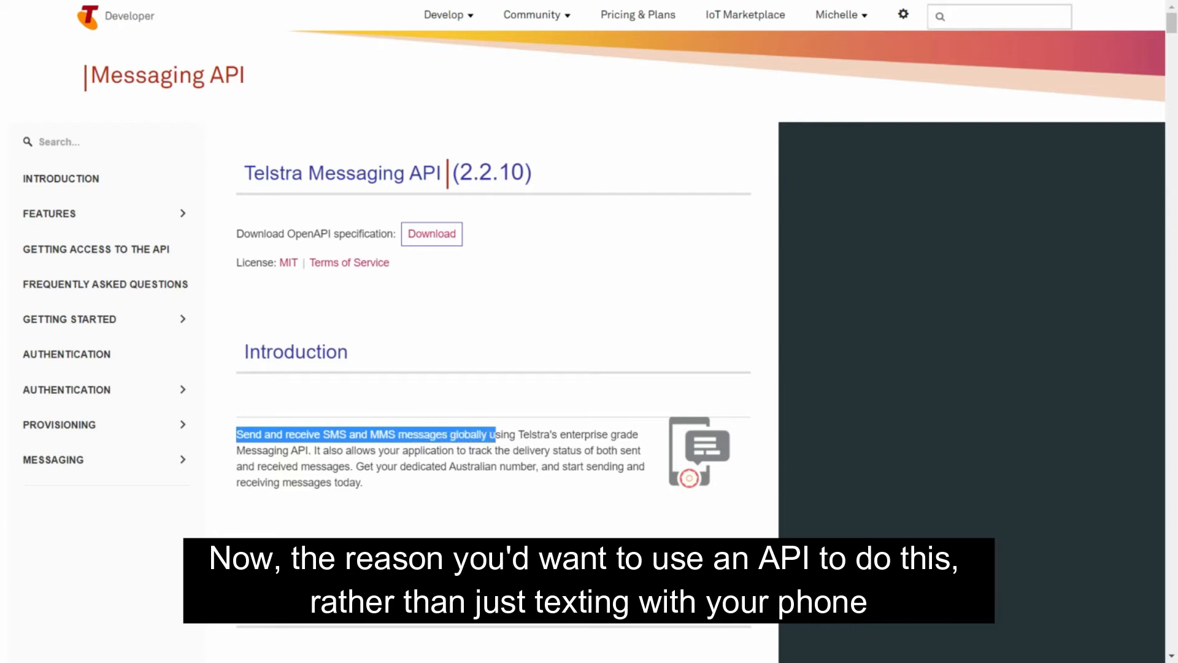
click(496, 434)
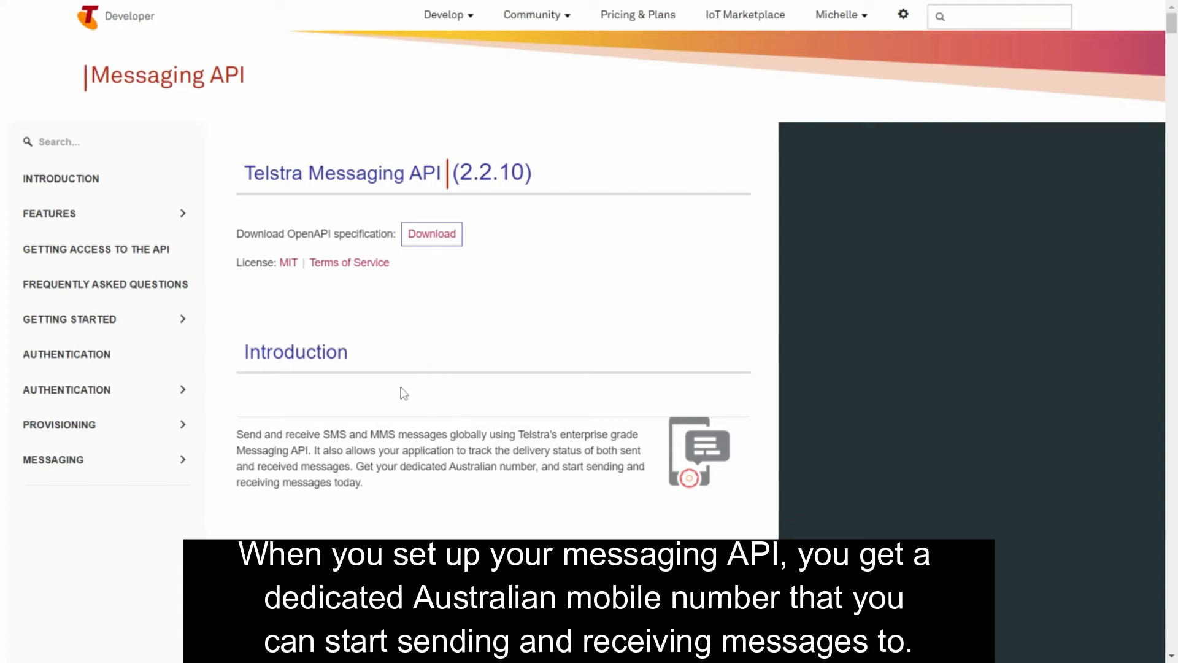
drag(356, 467, 544, 495)
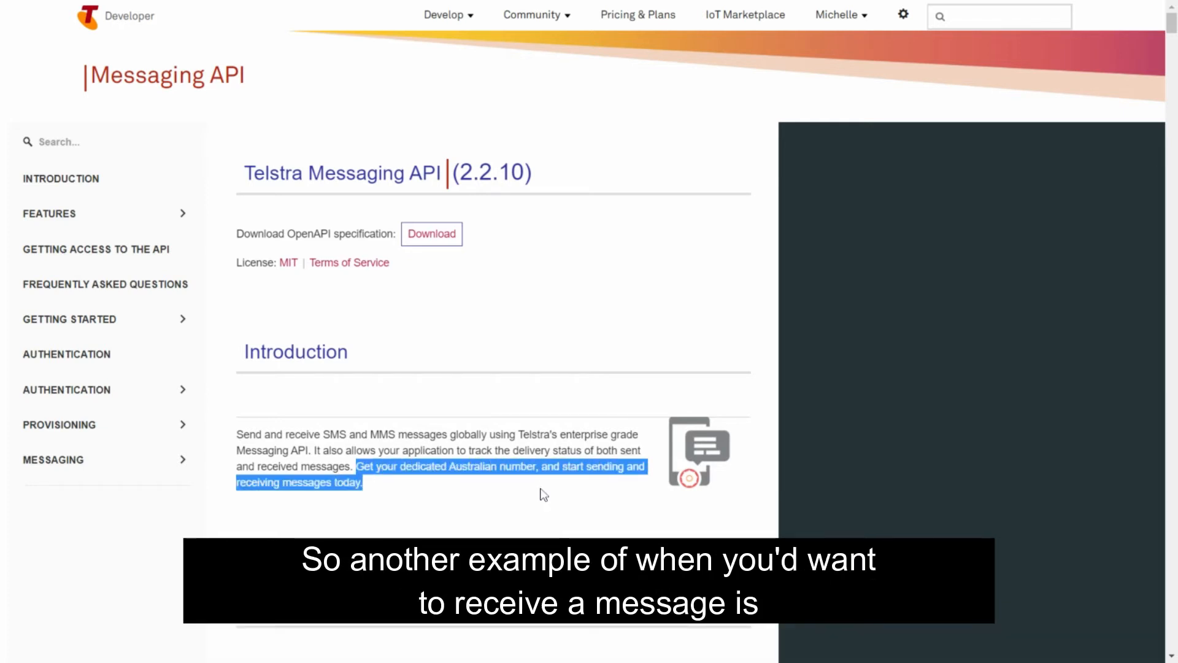
click(544, 495)
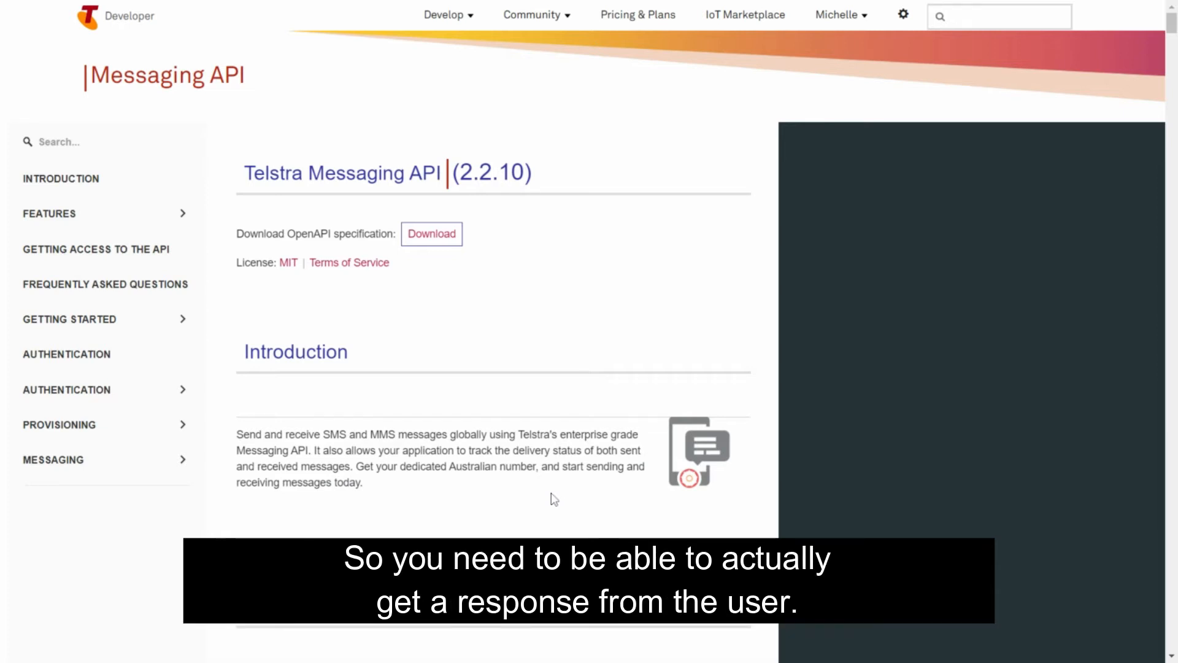
Examine the Features table of the Messaging API, focusing on the Alphanumeric Identifier entry
scroll(554, 498, down, 3)
scroll(554, 498, down, 5)
scroll(554, 499, down, 2)
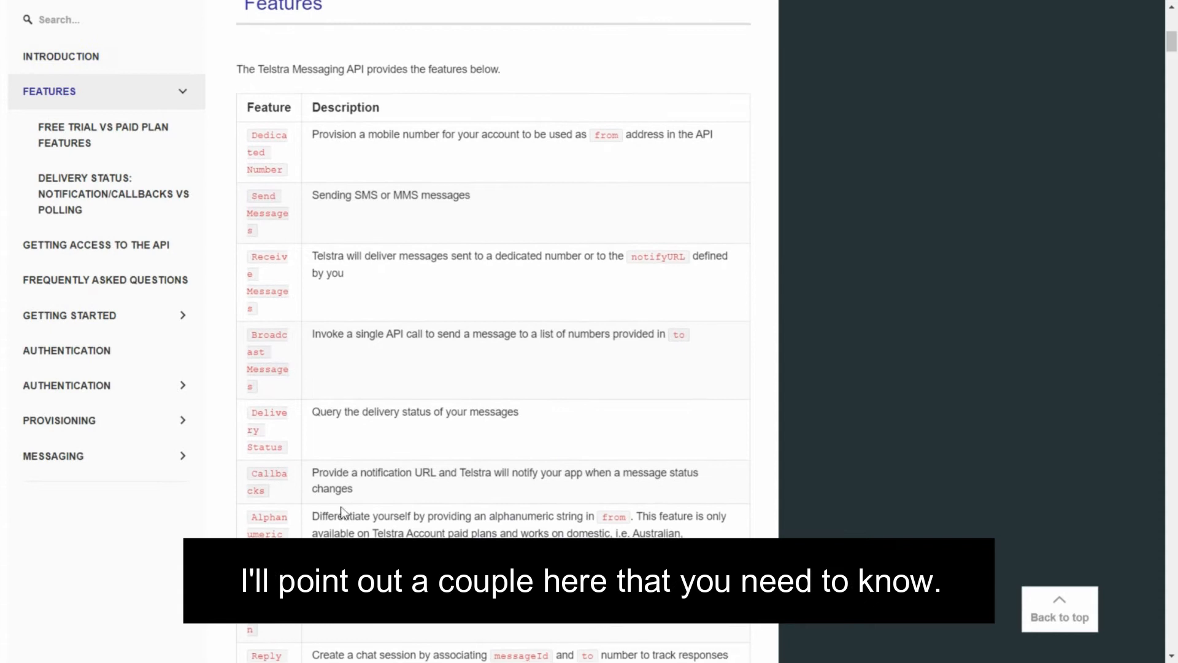
double_click(252, 536)
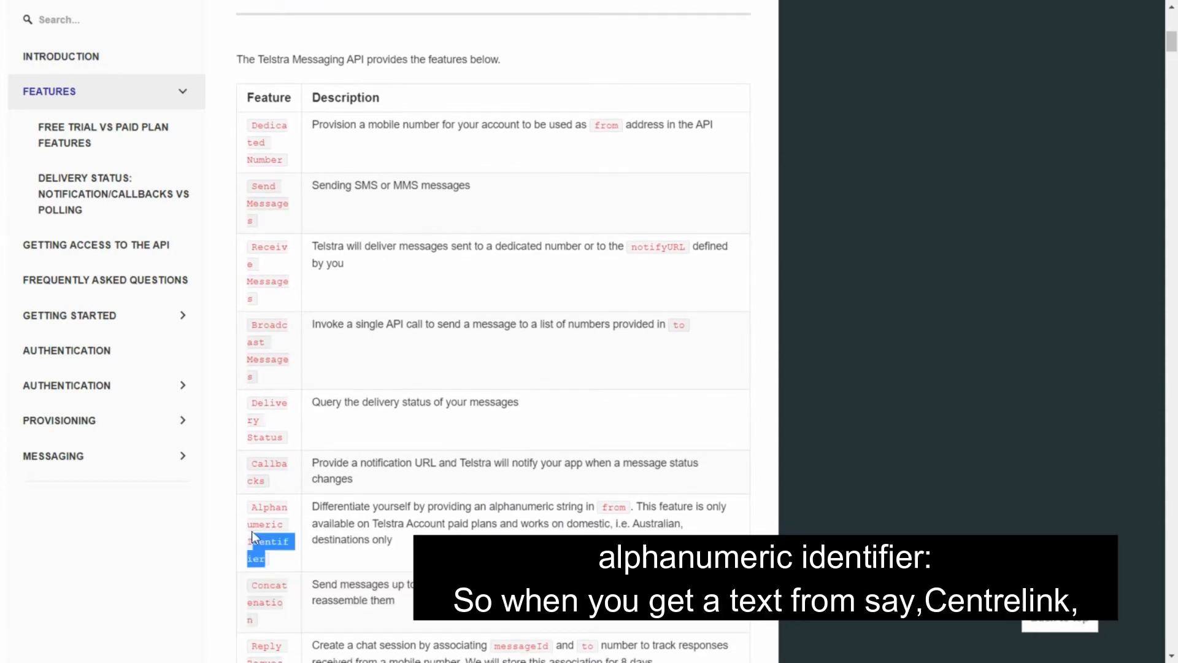
drag(252, 534, 246, 508)
click(454, 555)
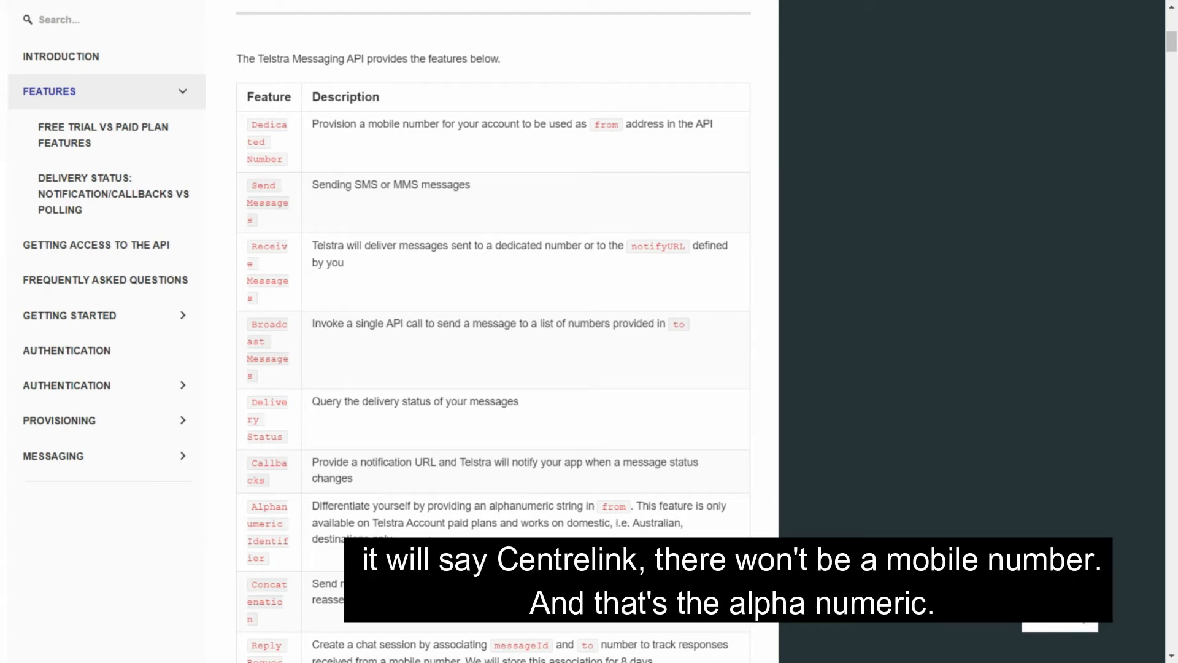
Review the documentation on free trial versus paid plan features, delivery status and getting access to the API
scroll(493, 331, down, 5)
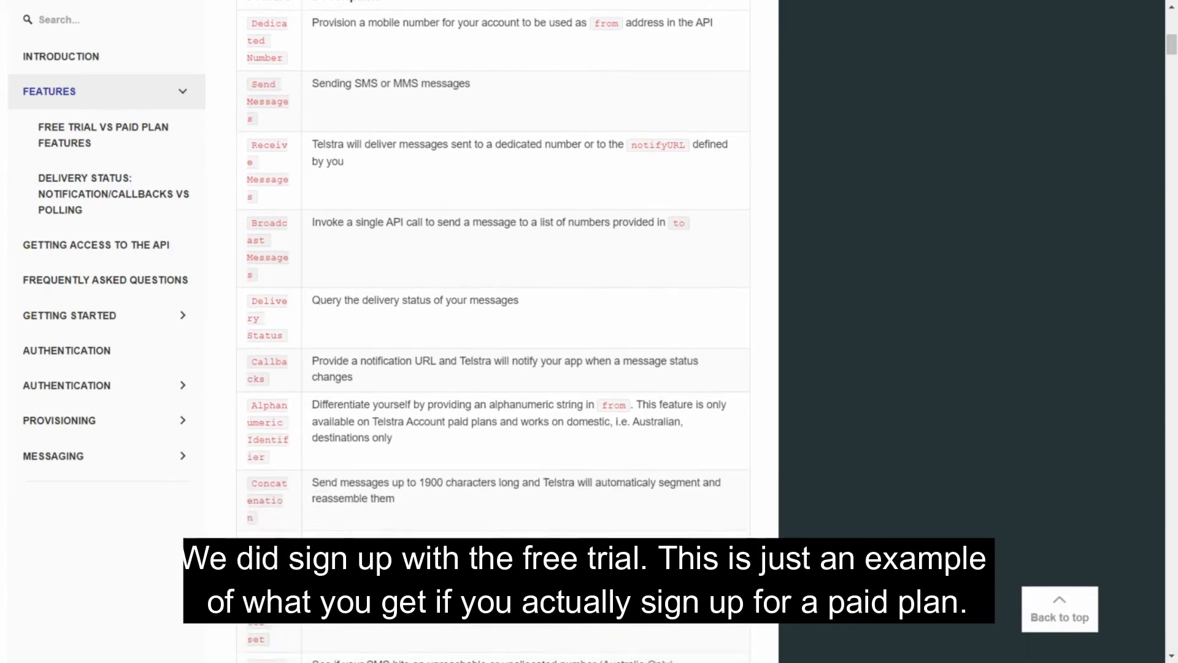
scroll(494, 331, down, 8)
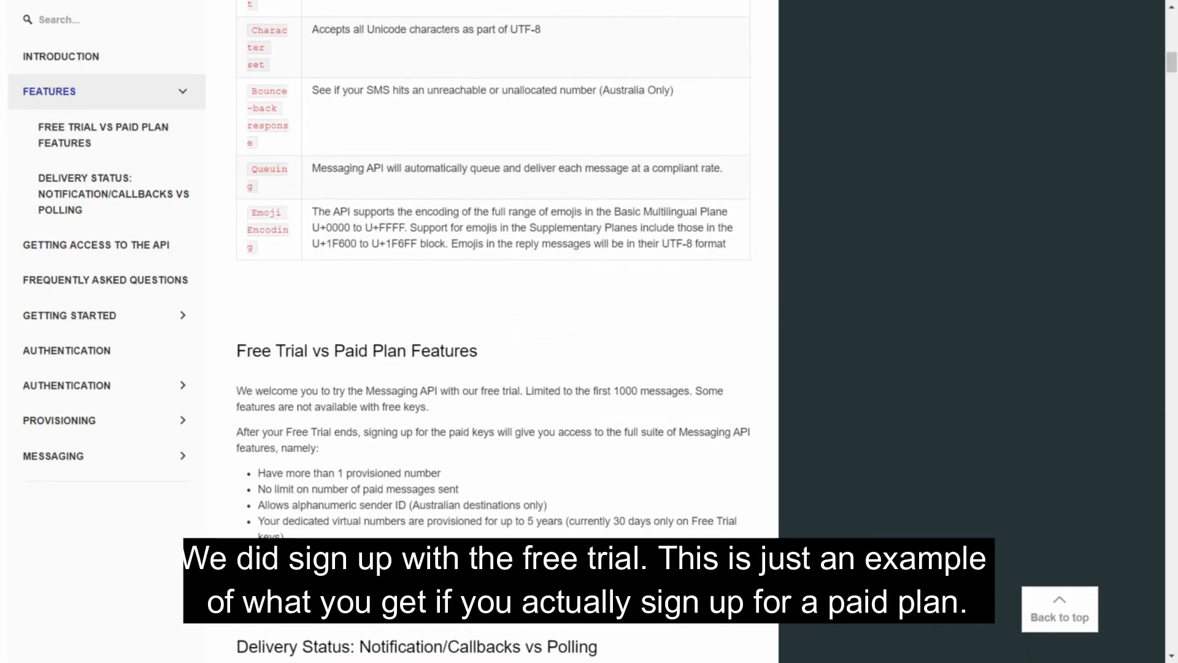
scroll(689, 305, down, 4)
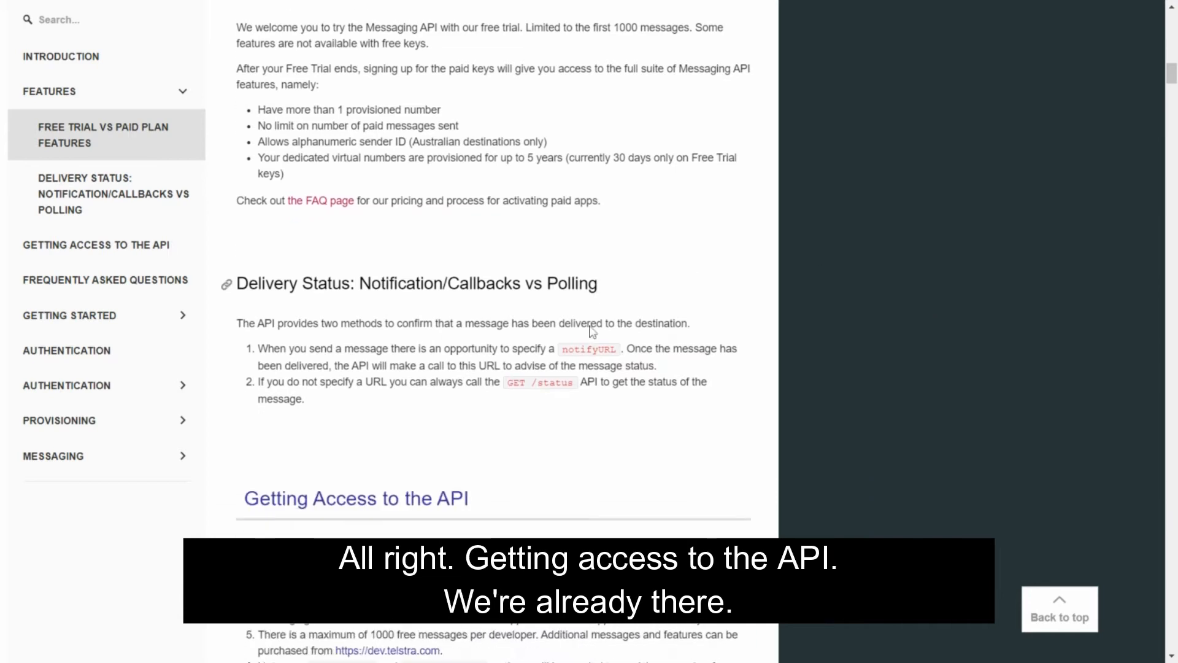
scroll(592, 332, down, 4)
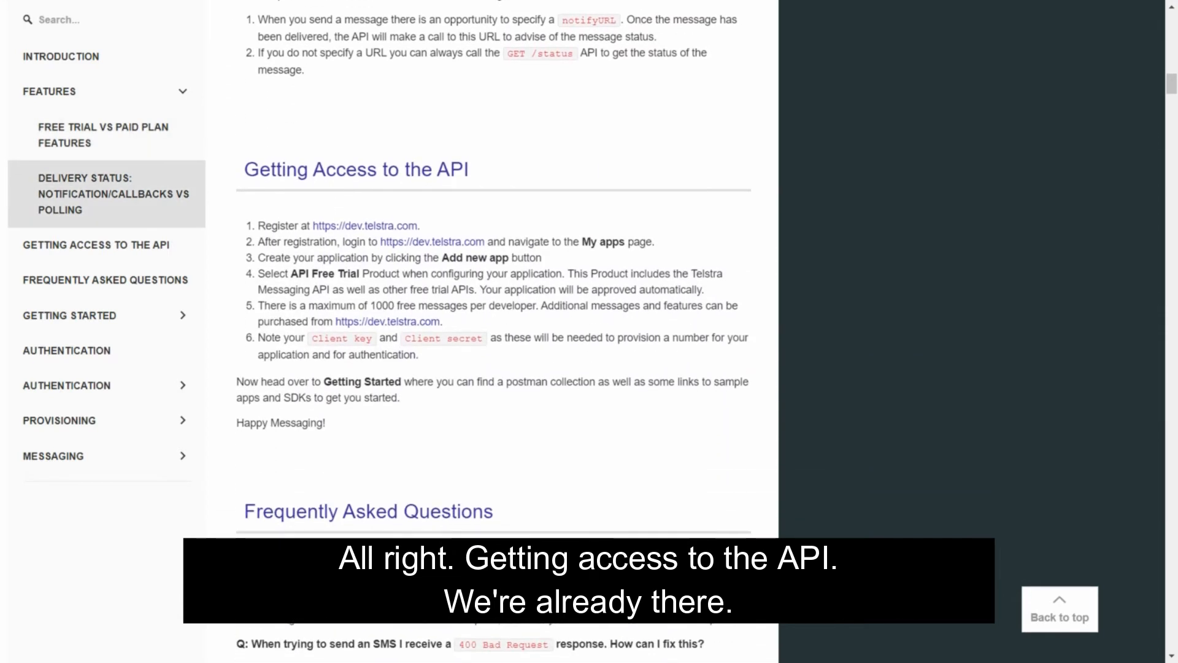
scroll(494, 332, down, 4)
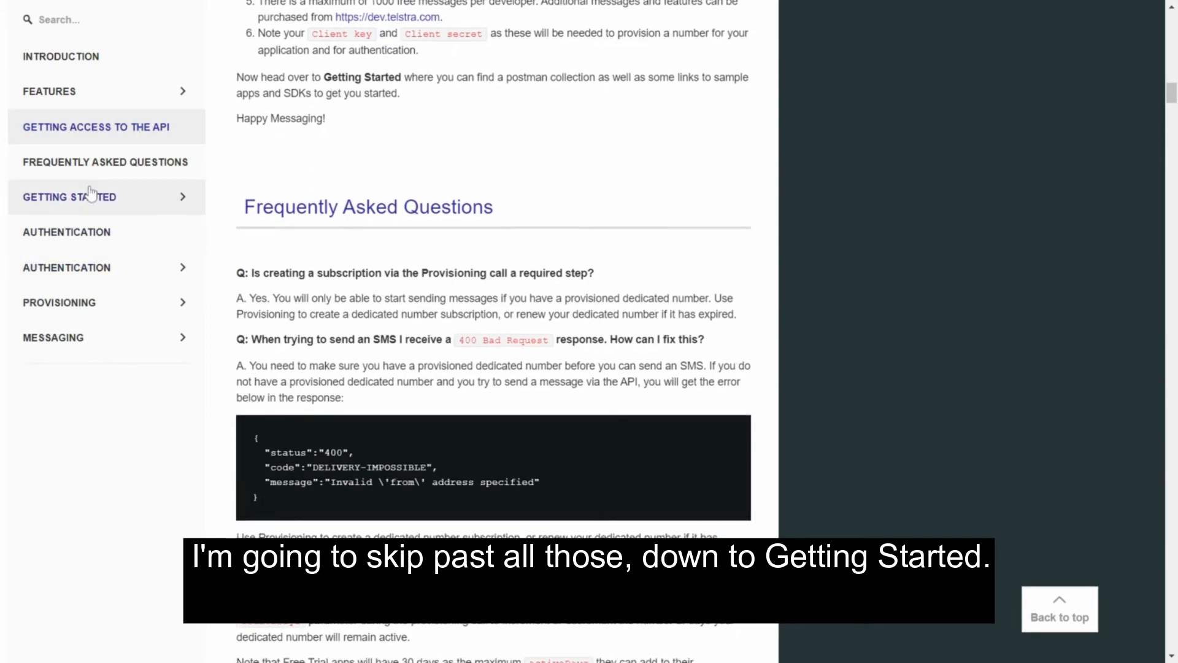
Go to the Getting Started section and review its steps, Run in Postman option, sample apps and SDK repos
click(88, 193)
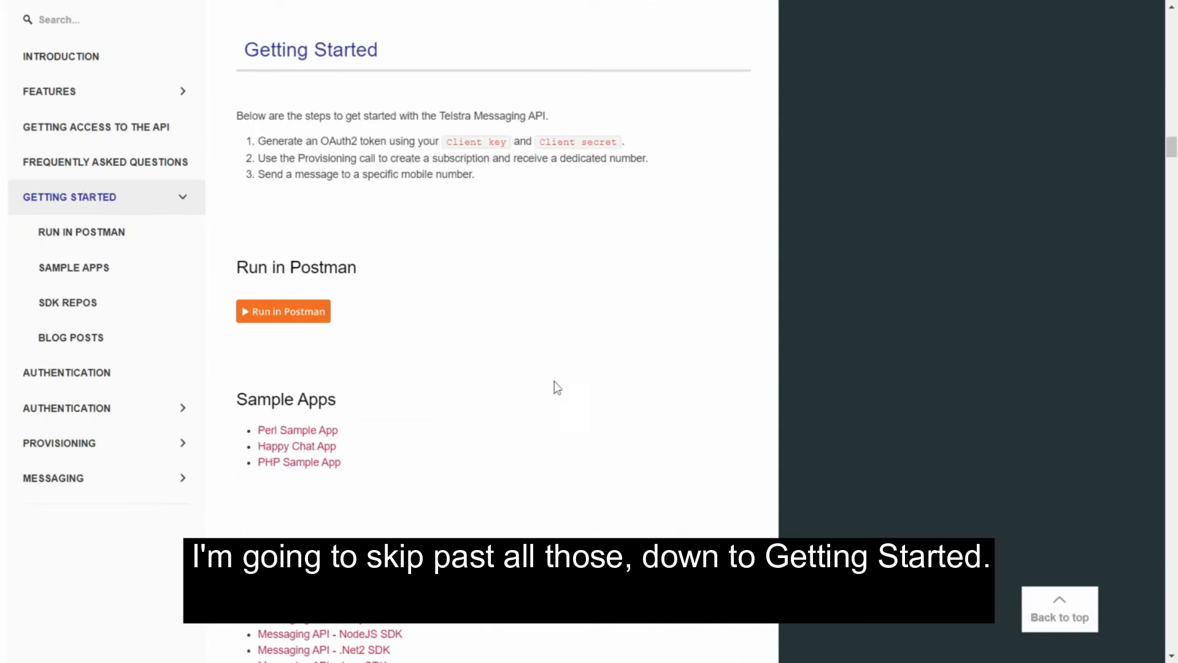
scroll(469, 439, down, 3)
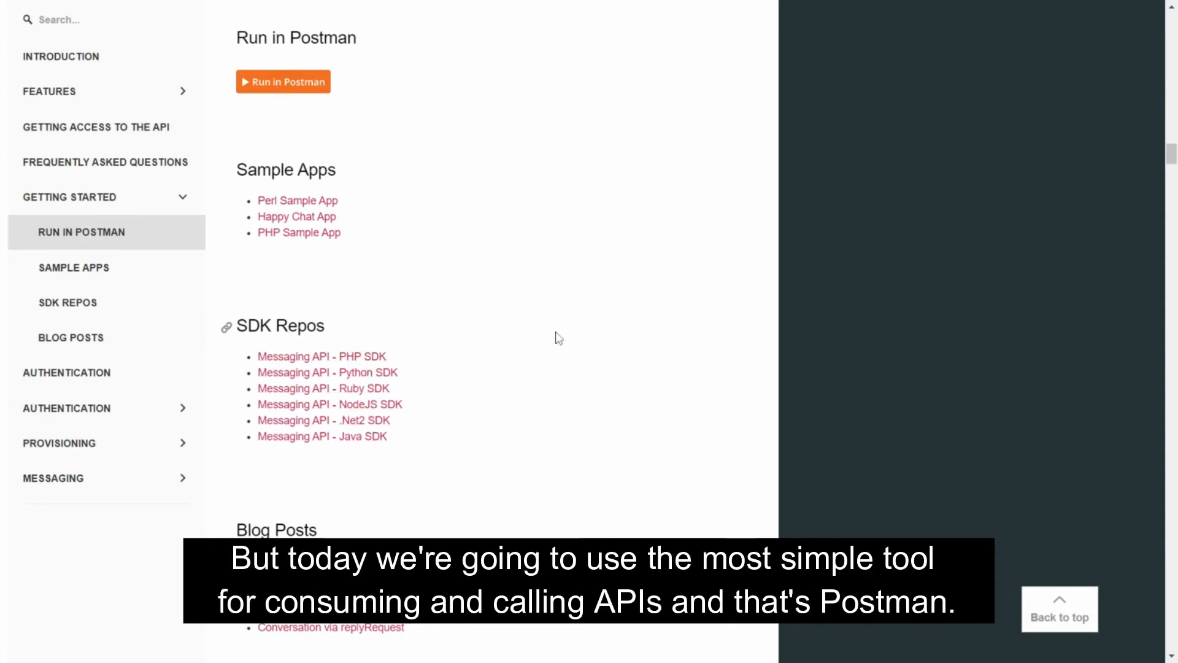
scroll(552, 332, up, 4)
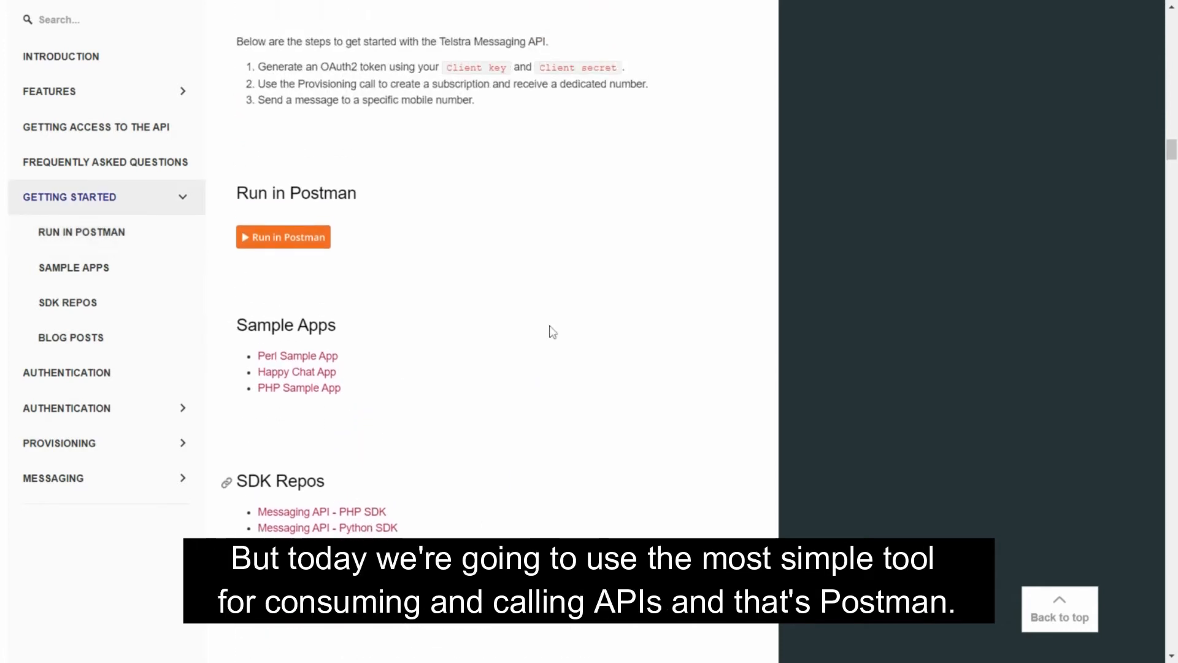
scroll(553, 332, up, 1)
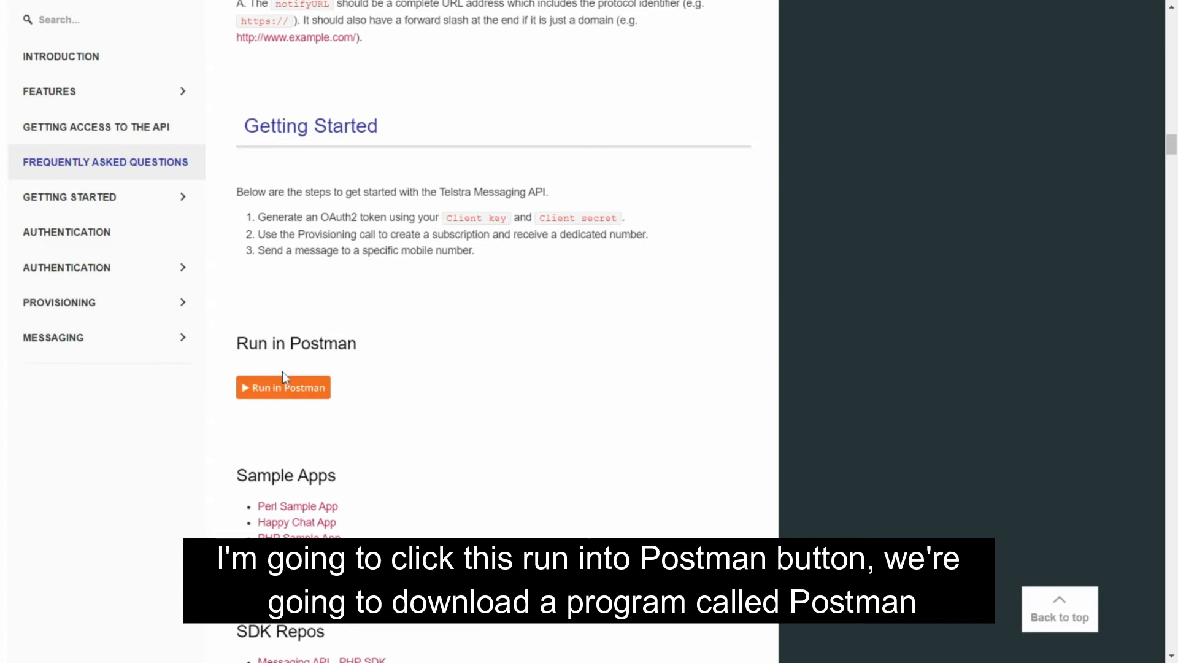
Run the Messaging API collection in Postman for Windows, allowing the browser to open the Postman application
click(284, 391)
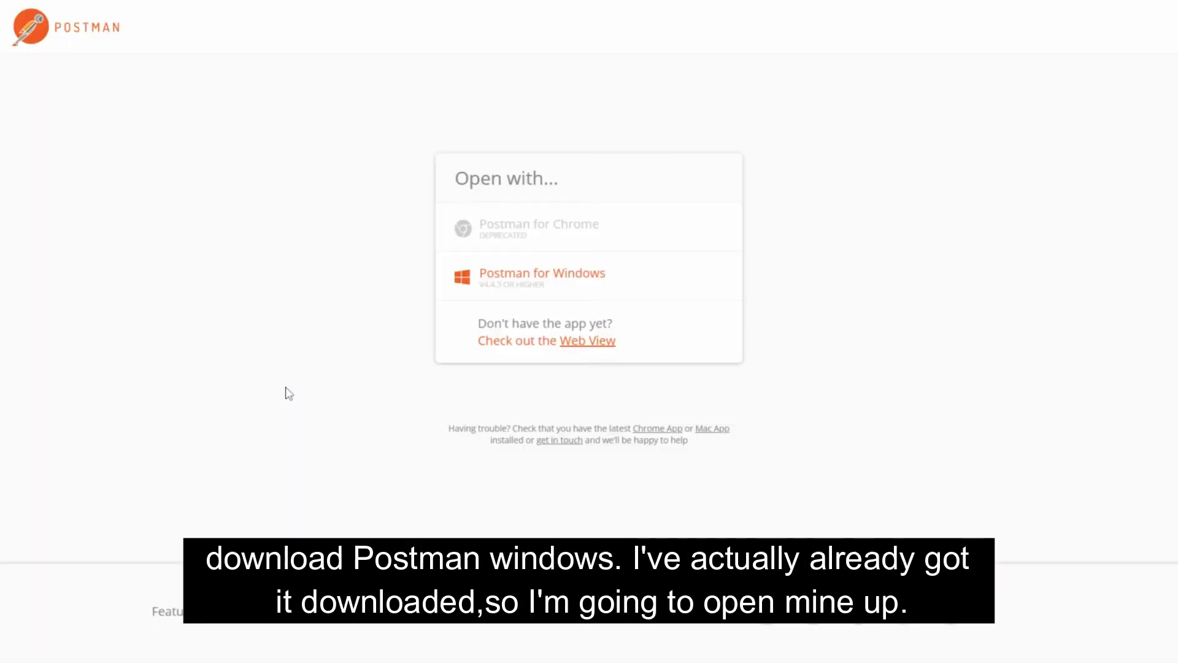
click(544, 281)
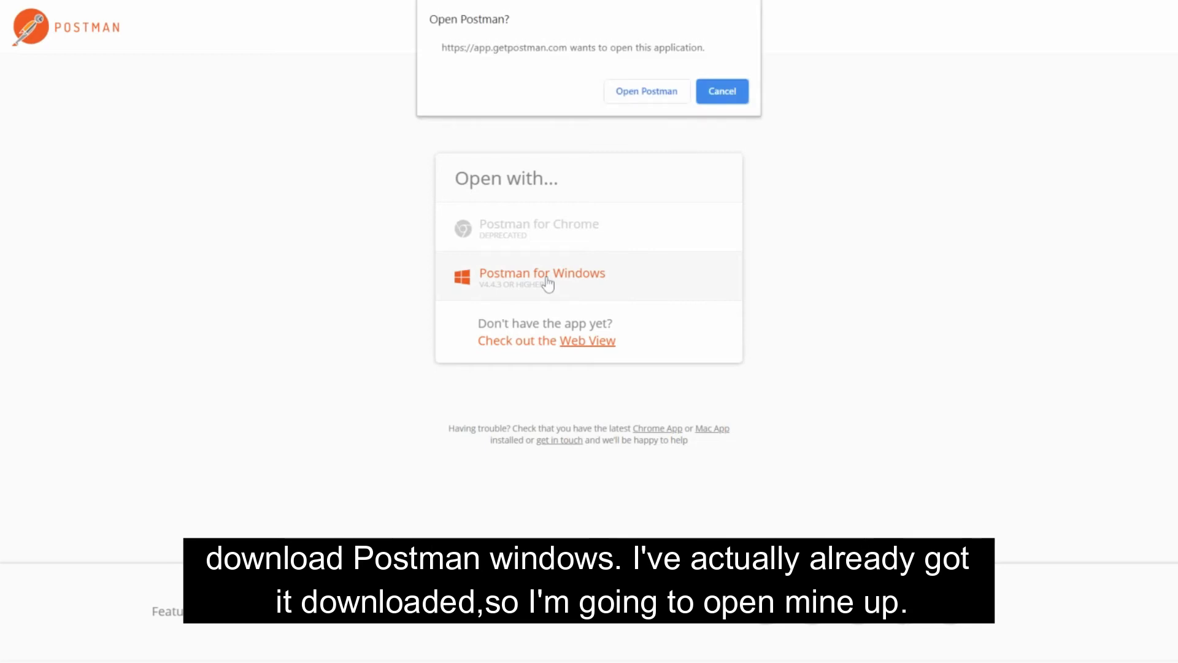
click(657, 94)
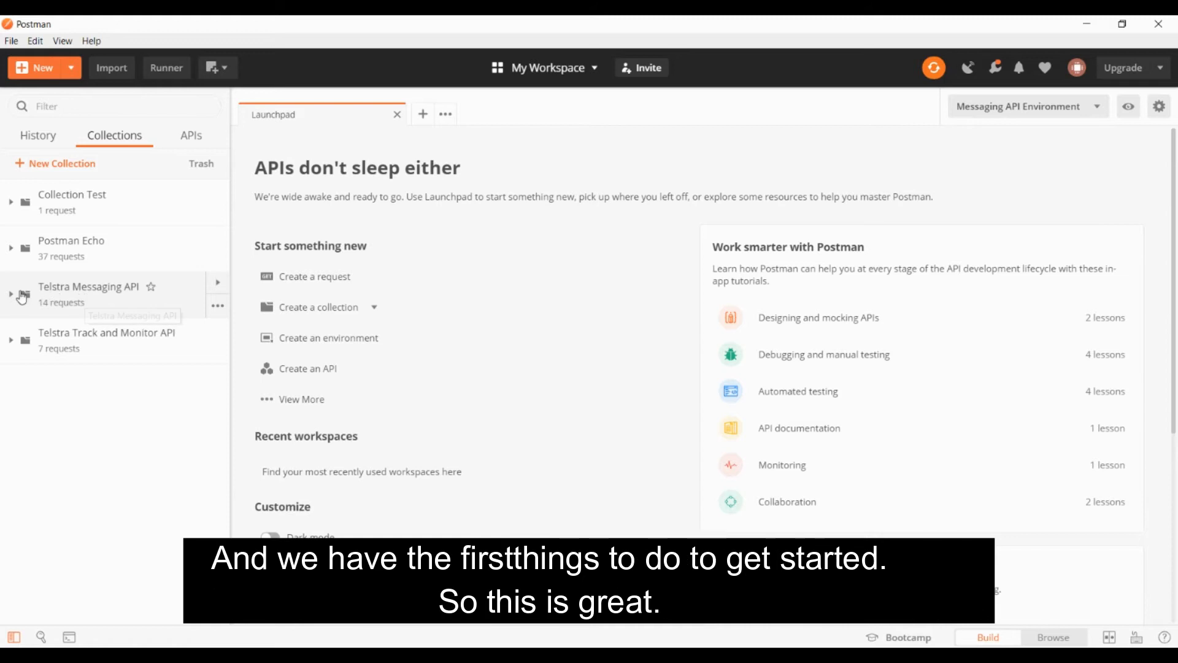
Open the Generate OAuth Token request from the Getting Started folder of the Telstra Messaging API collection
click(17, 299)
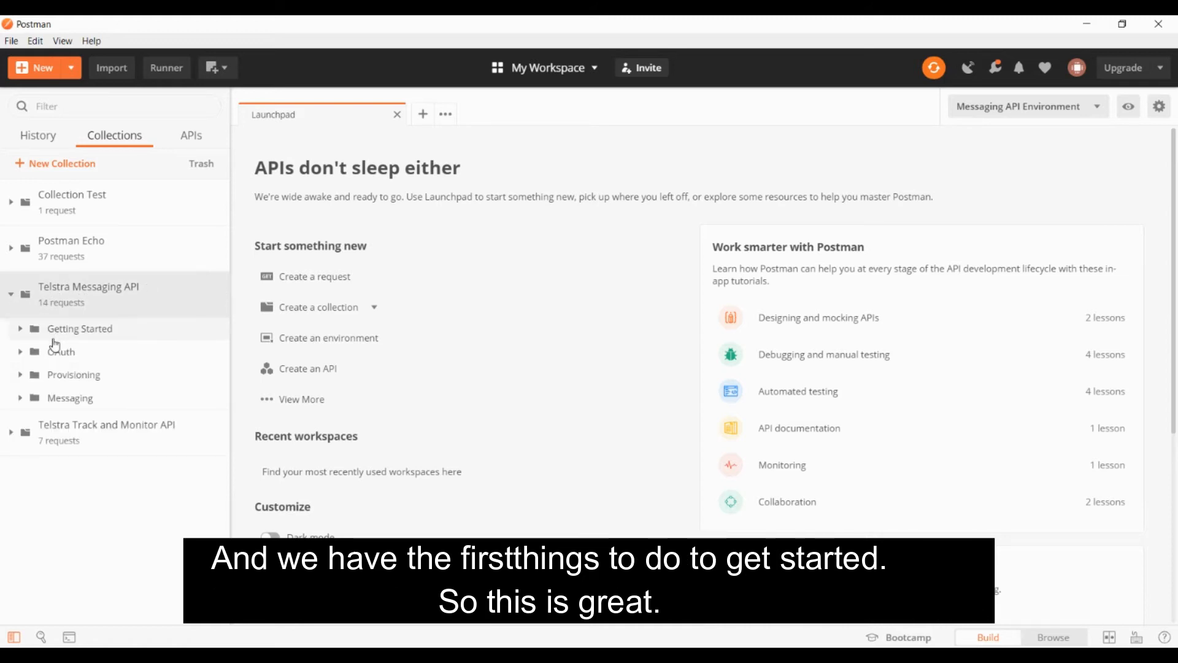
click(20, 331)
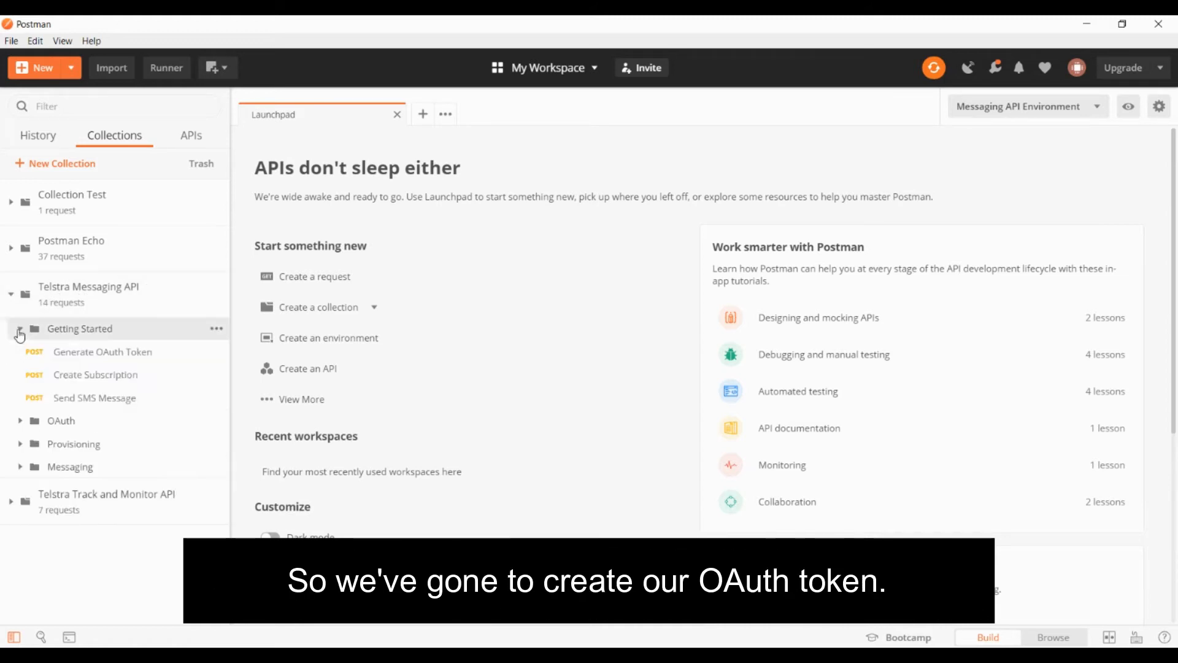
click(76, 354)
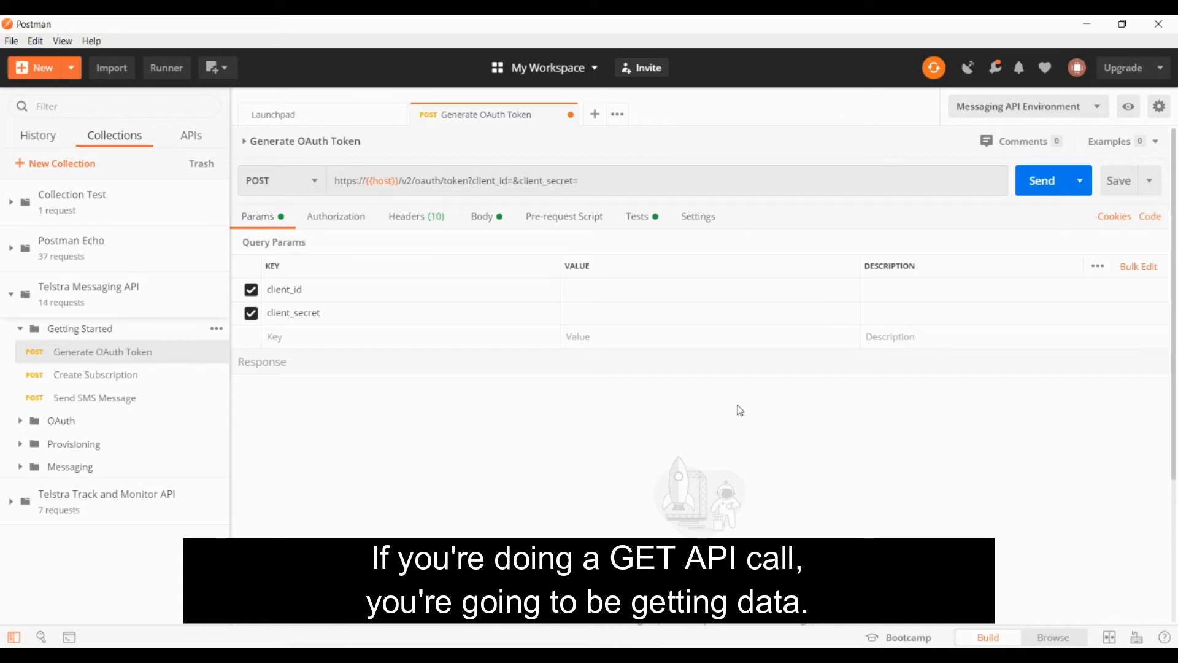
Look at the SMS requests inside the Messaging folder for examples of GET calls, then collapse the folder
click(20, 468)
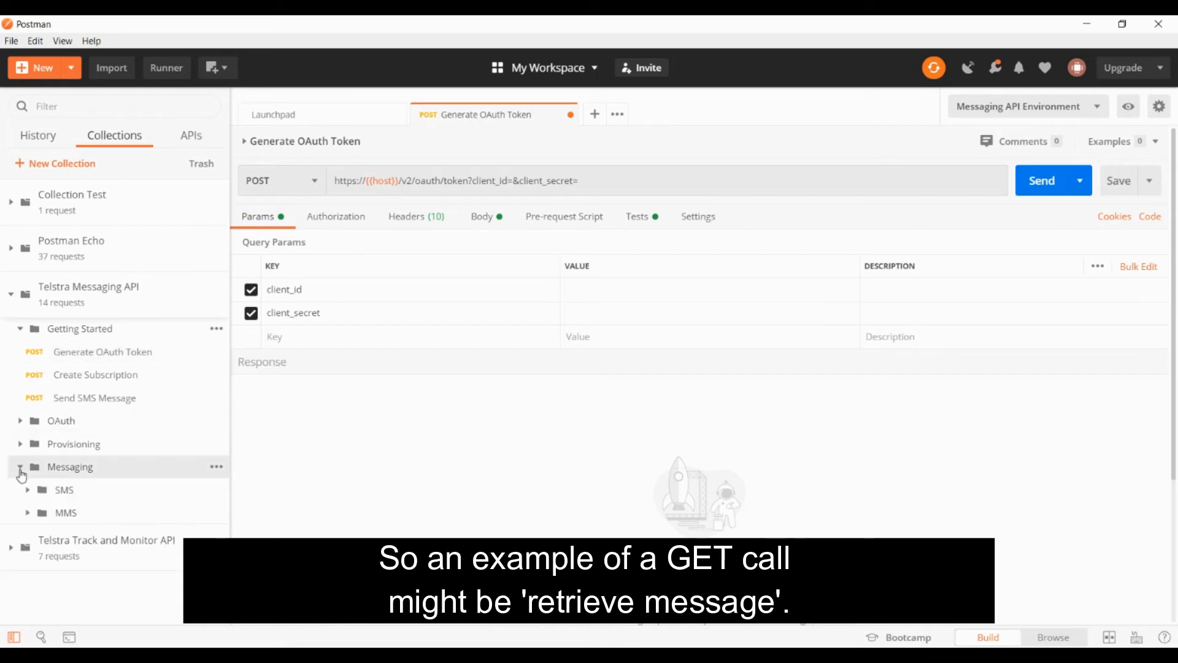
click(27, 490)
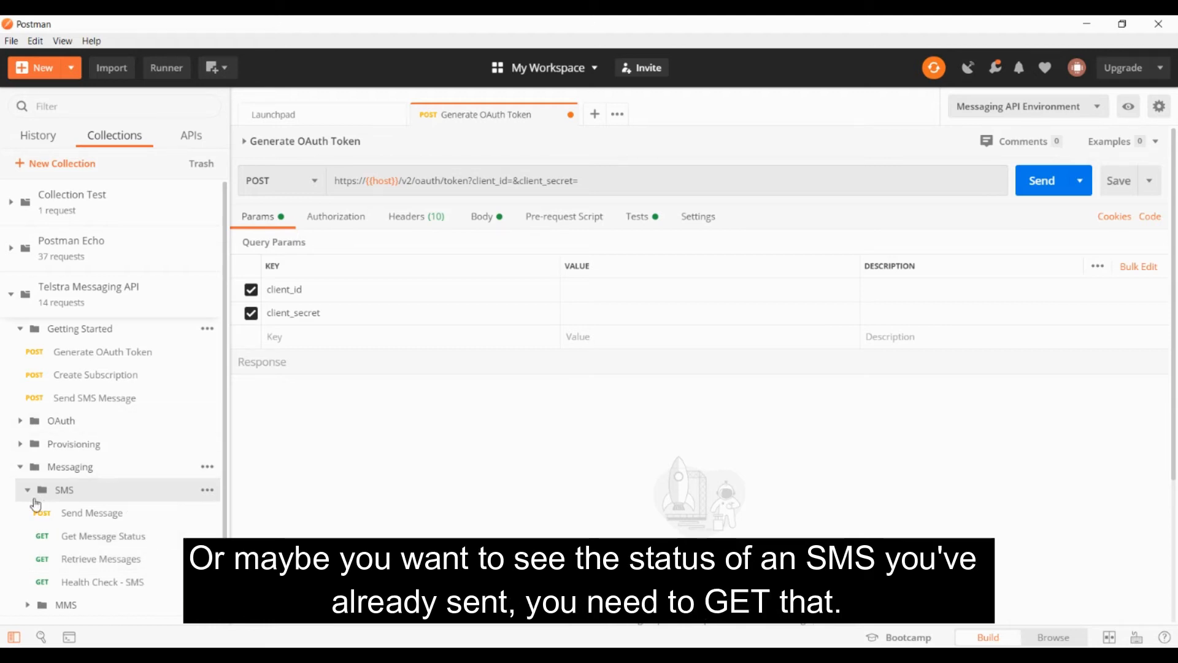
click(20, 467)
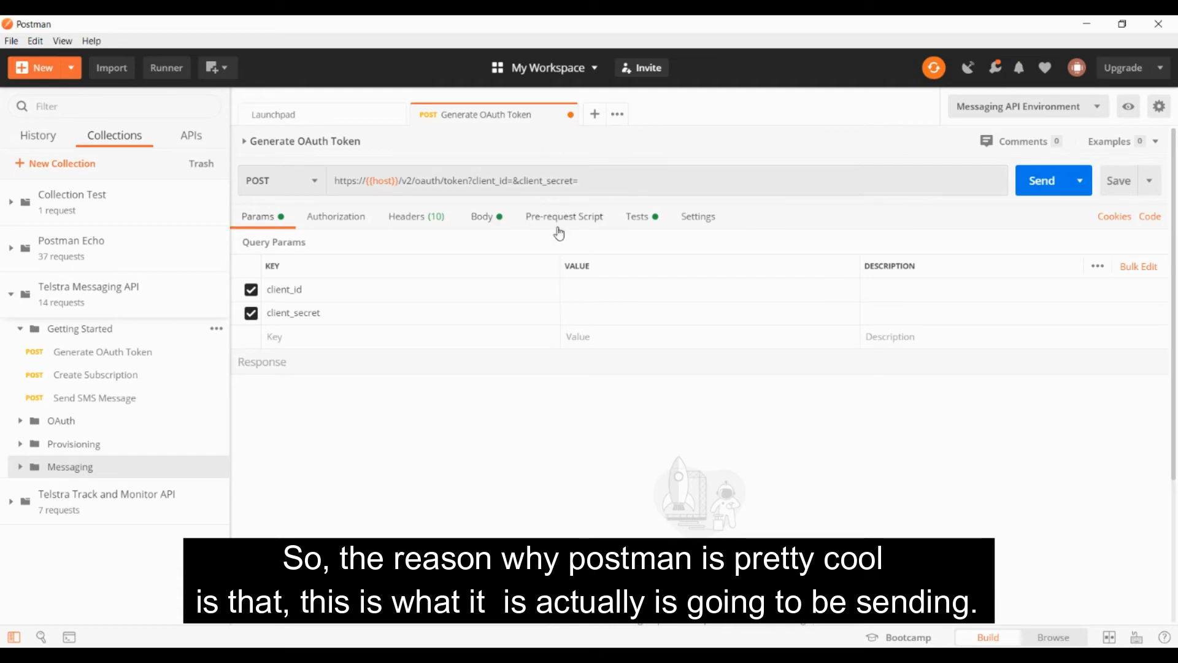
Look at the Generate OAuth Token request's body as raw text, then return it to x-www-form-urlencoded key-value pairs
click(485, 222)
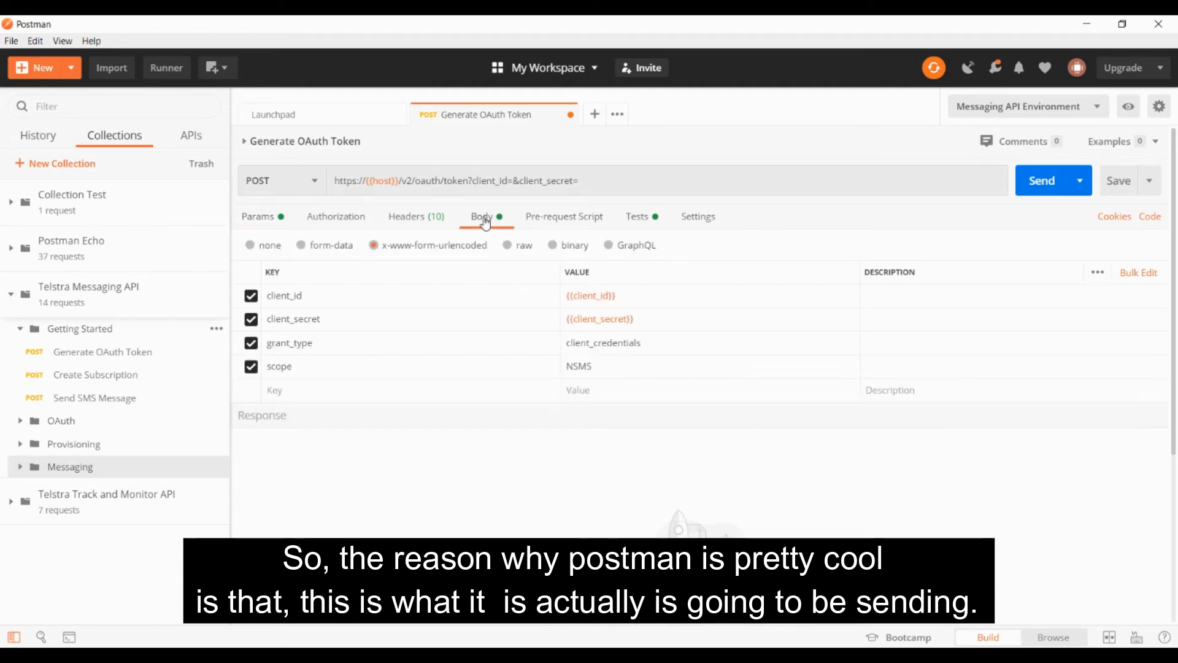
click(521, 252)
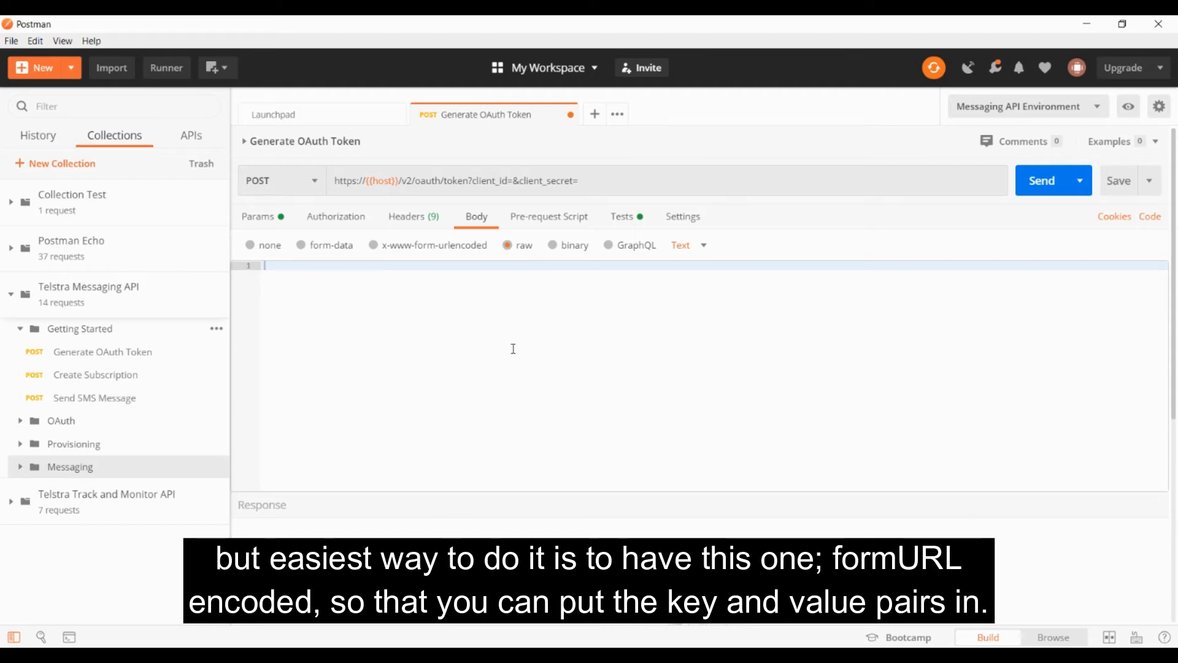
click(430, 248)
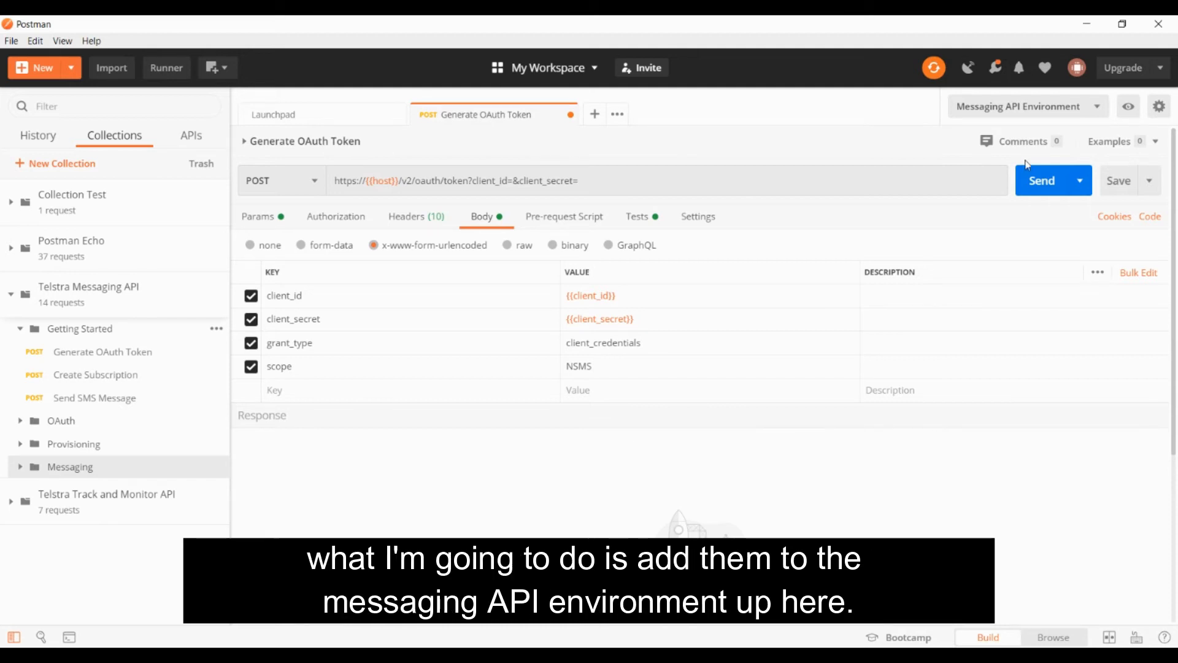
Open the Messaging API Environment for editing, then switch to TelstraDev and copy the client key of the Free Trial APIs app
click(1159, 106)
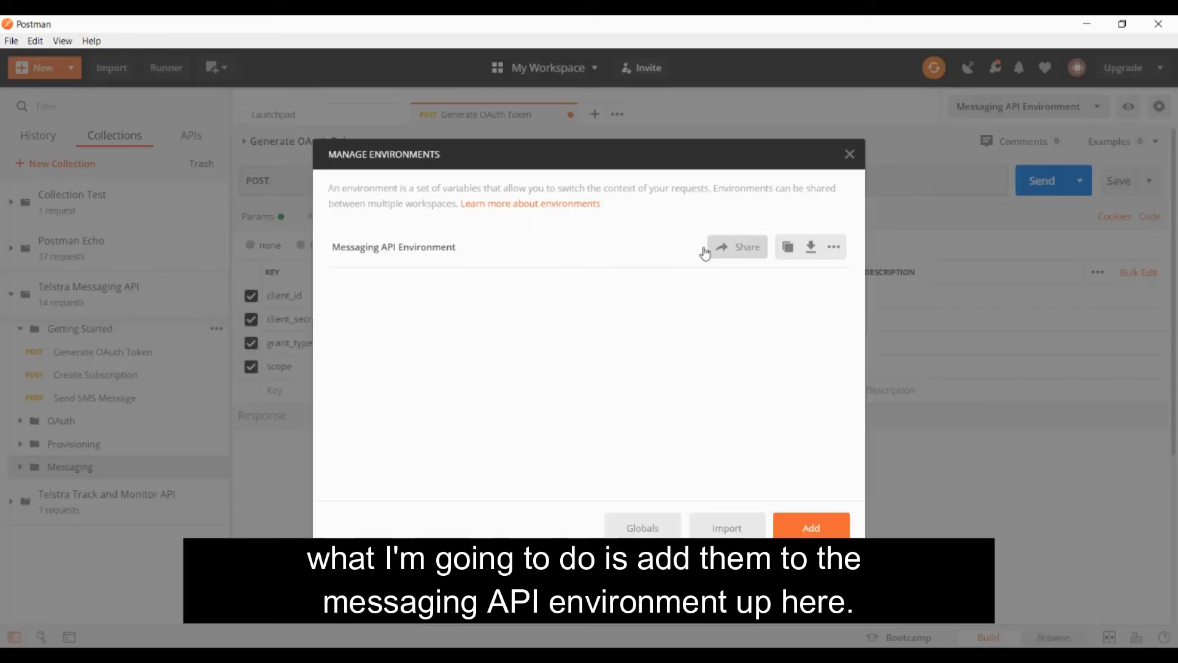
click(385, 251)
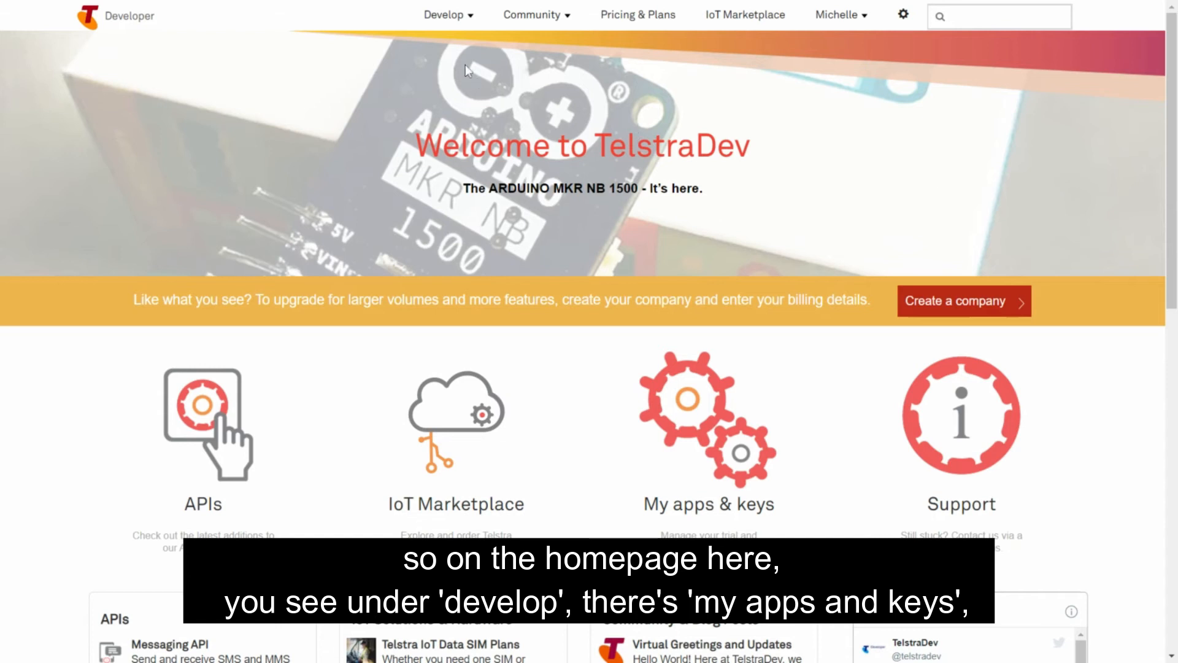
click(456, 18)
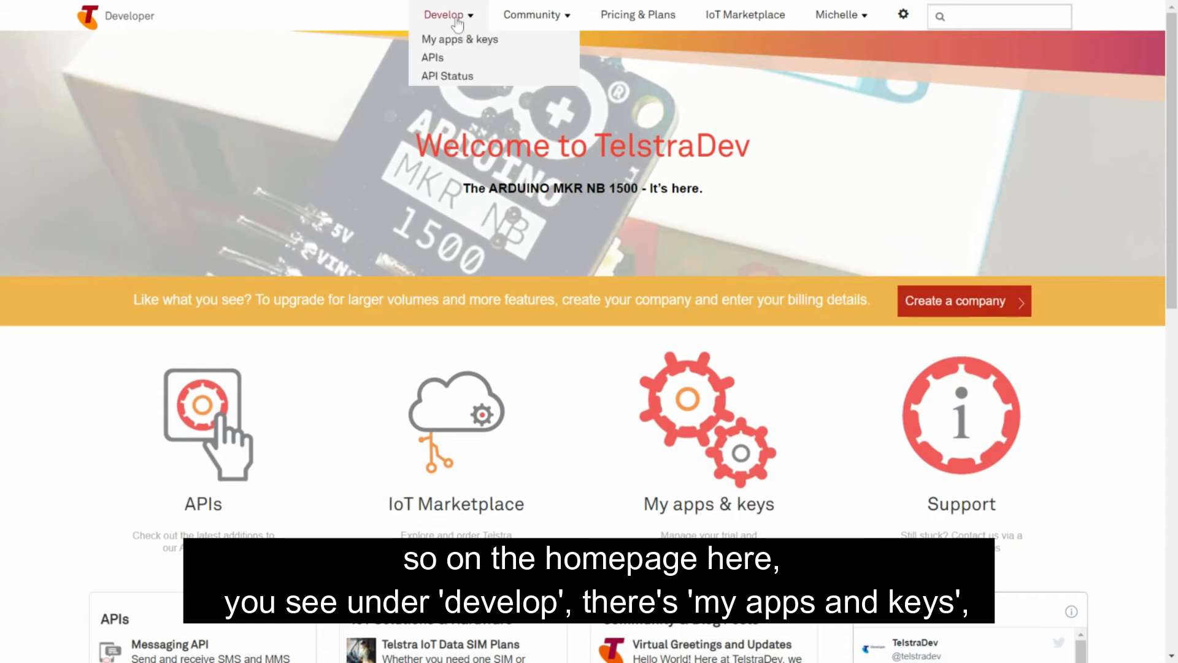
click(488, 41)
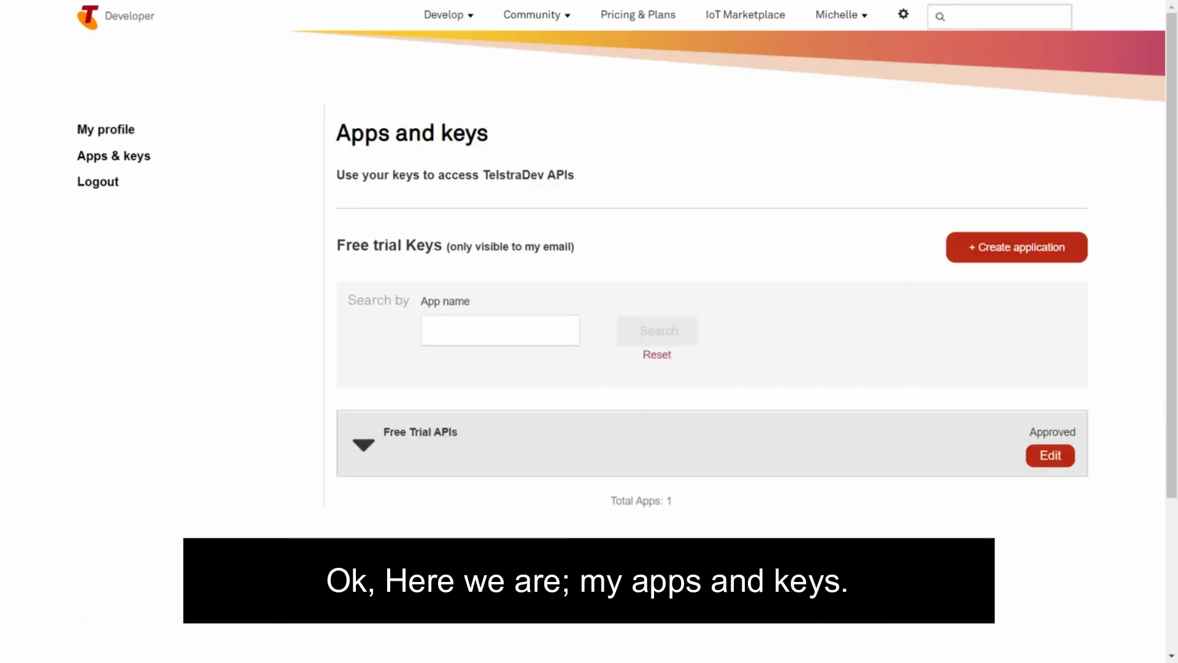
click(369, 451)
double_click(571, 592)
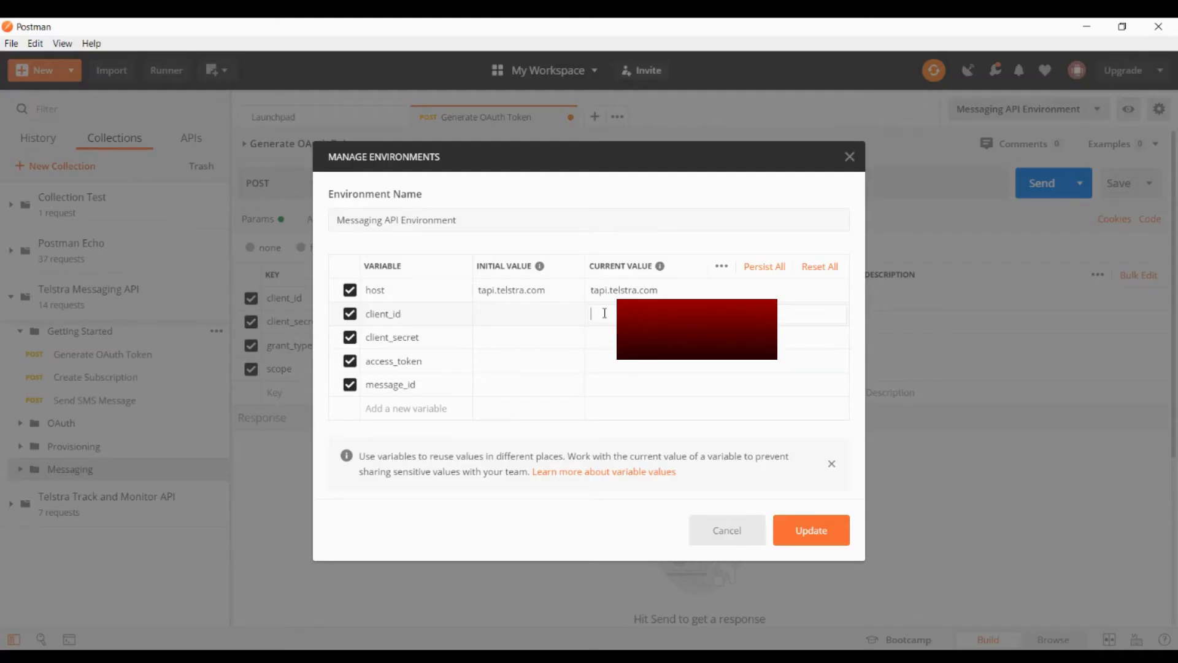
Paste the client key and client secret into the environment's client_id and client_secret initial and current values, and save the update
key(ctrl+v)
click(551, 314)
key(ctrl+v)
key(alt+Tab)
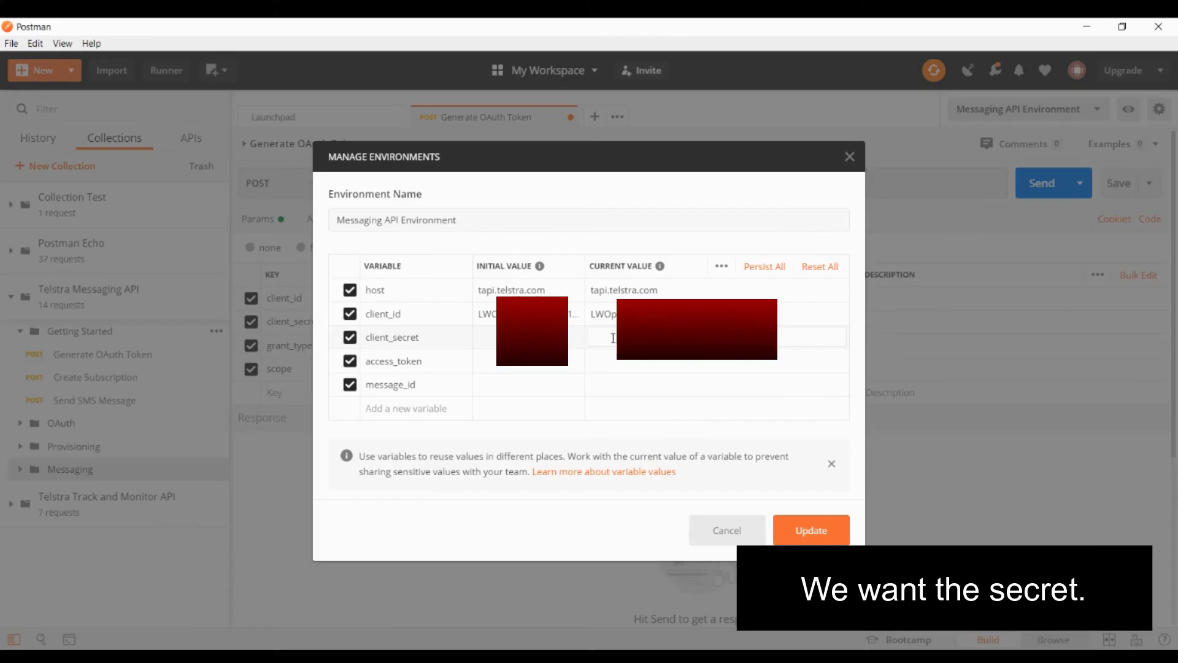
key(ctrl+v)
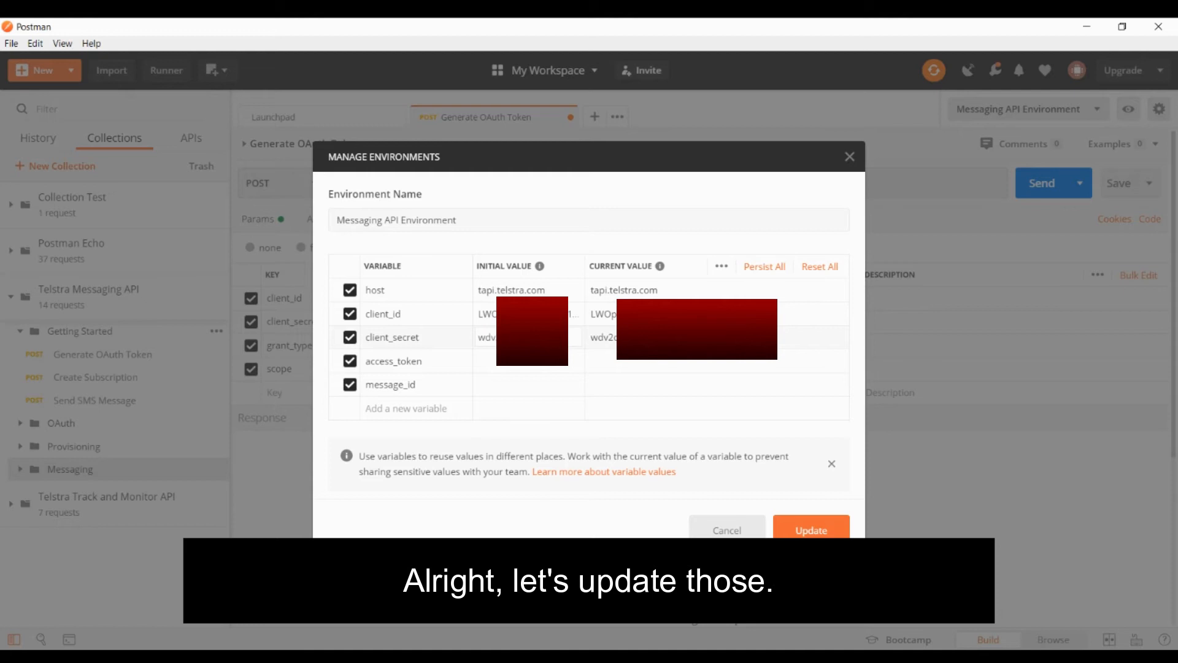
click(812, 531)
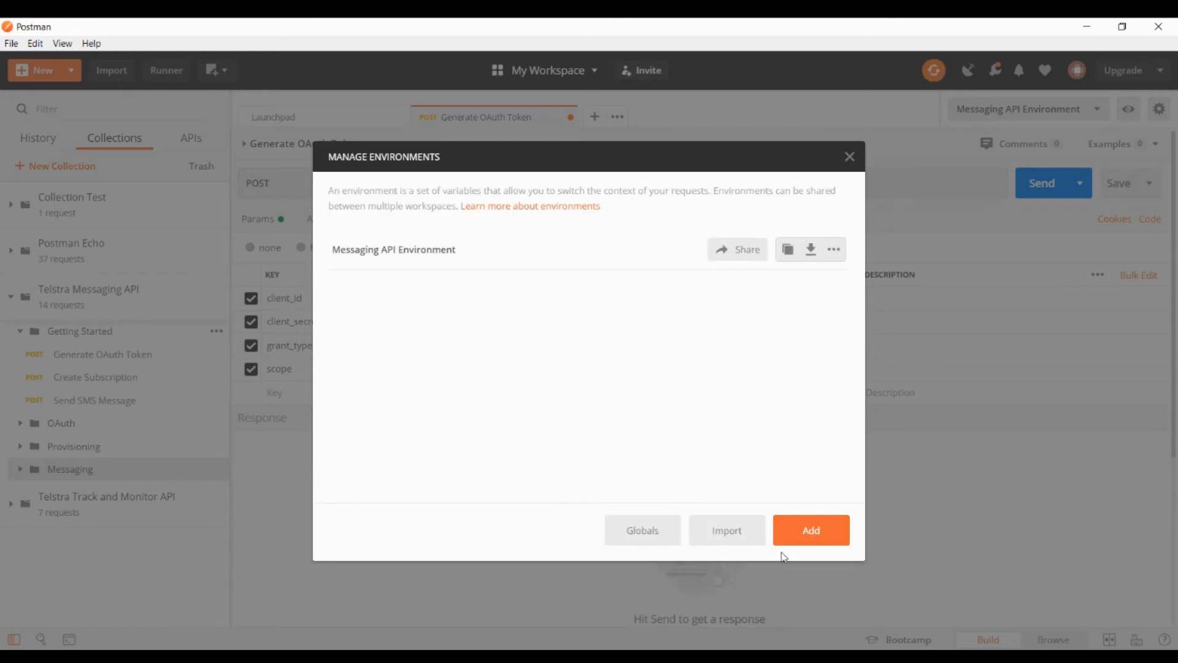
click(849, 157)
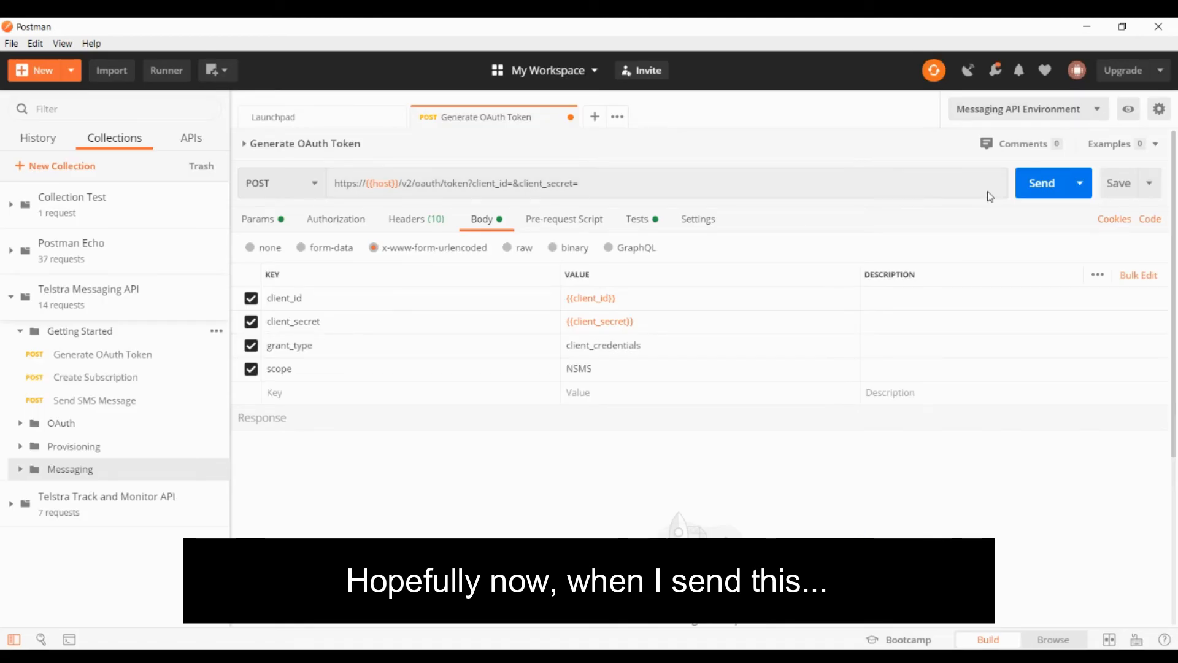
Send the Generate OAuth Token request, then open and send the Create Subscription request from the Getting Started folder
click(1044, 190)
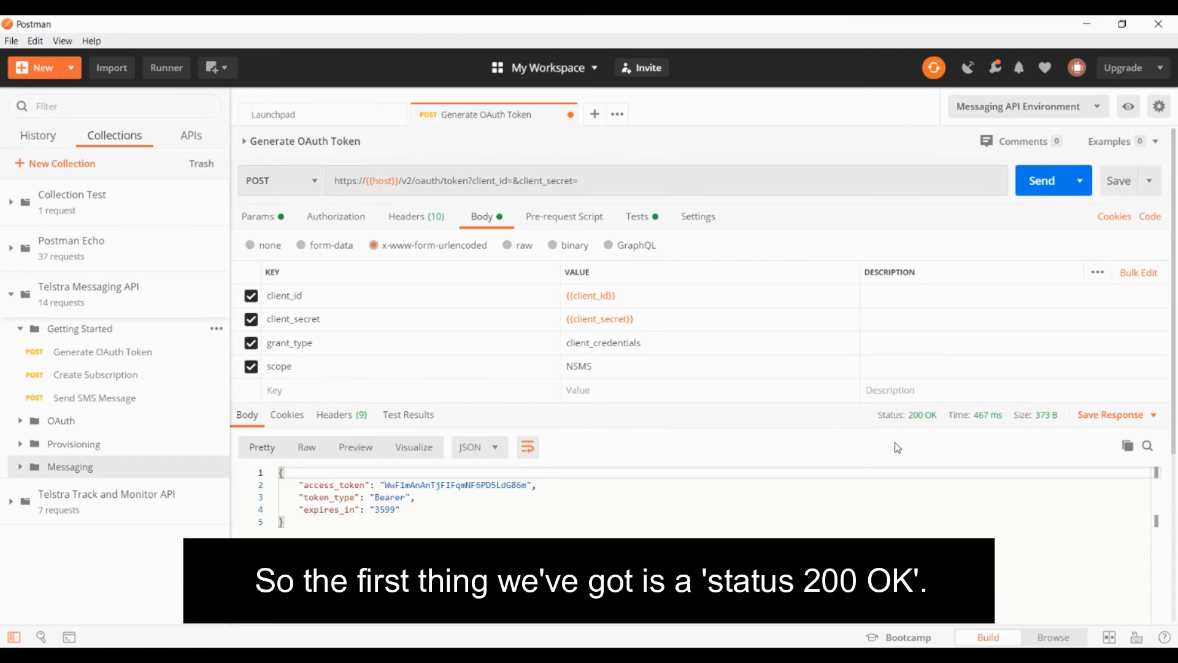
mouse_move(917, 423)
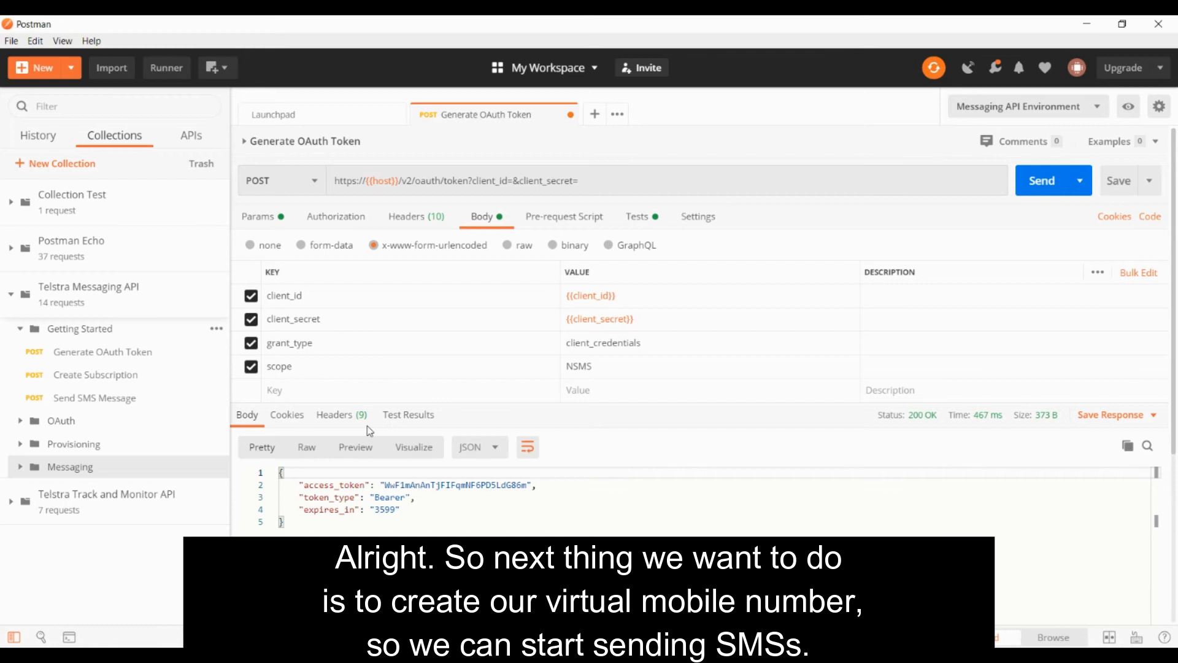
click(97, 379)
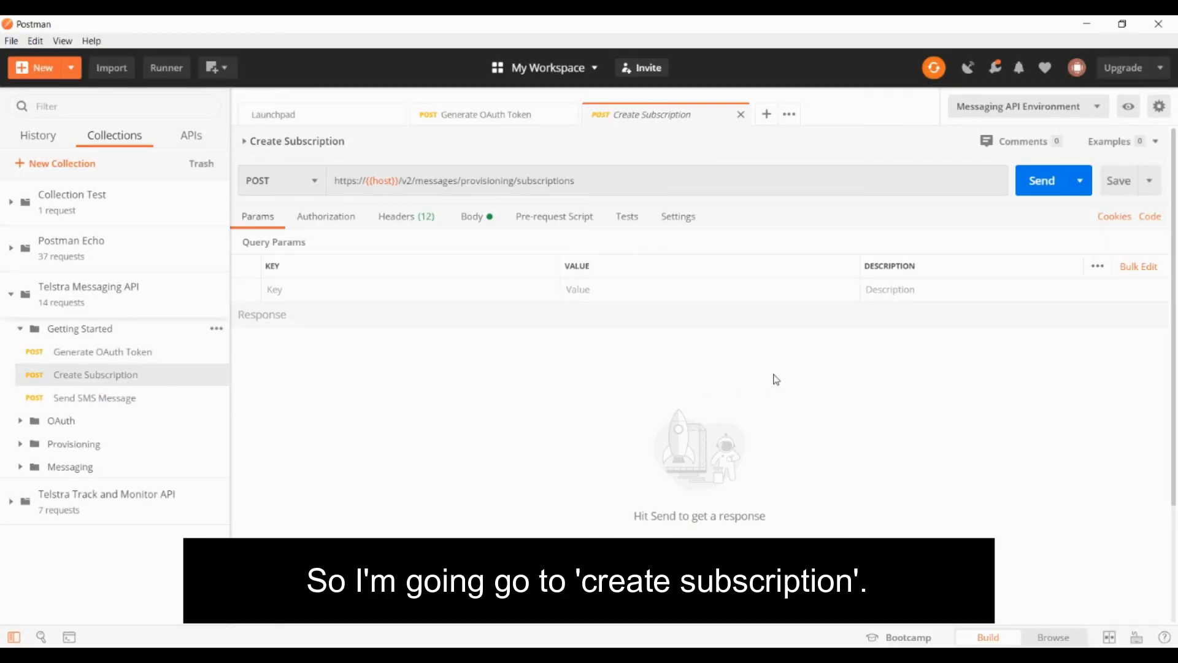
click(1039, 181)
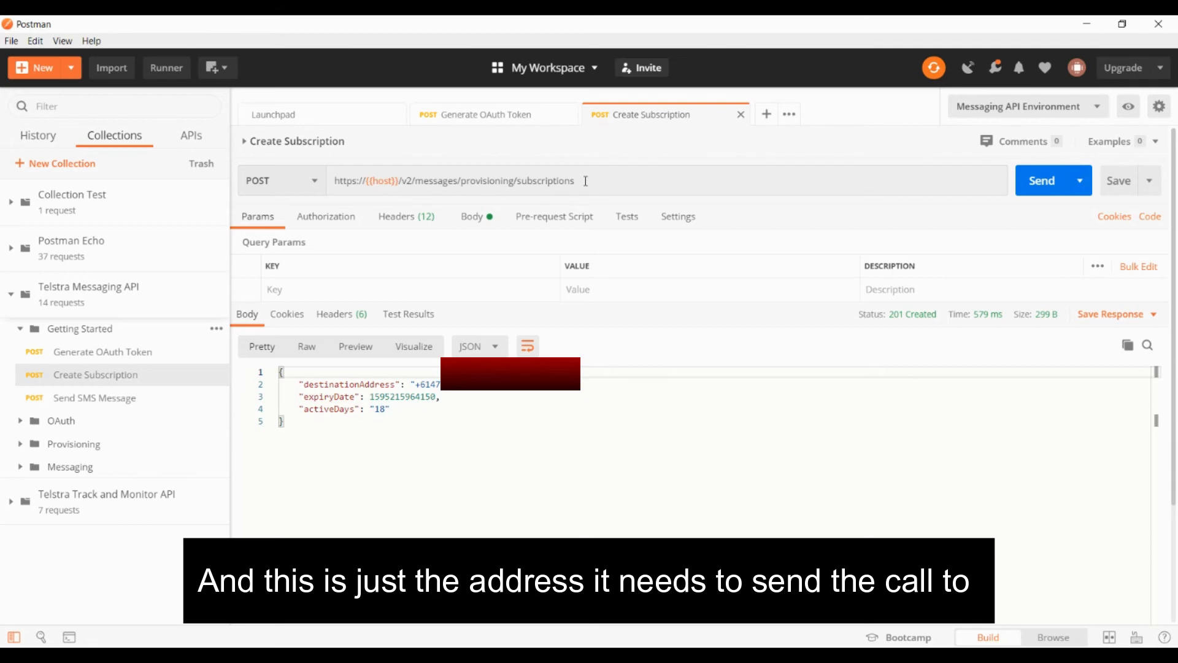
Examine the Create Subscription request's URL and the destinationAddress and activeDays values in its response
drag(599, 184, 327, 186)
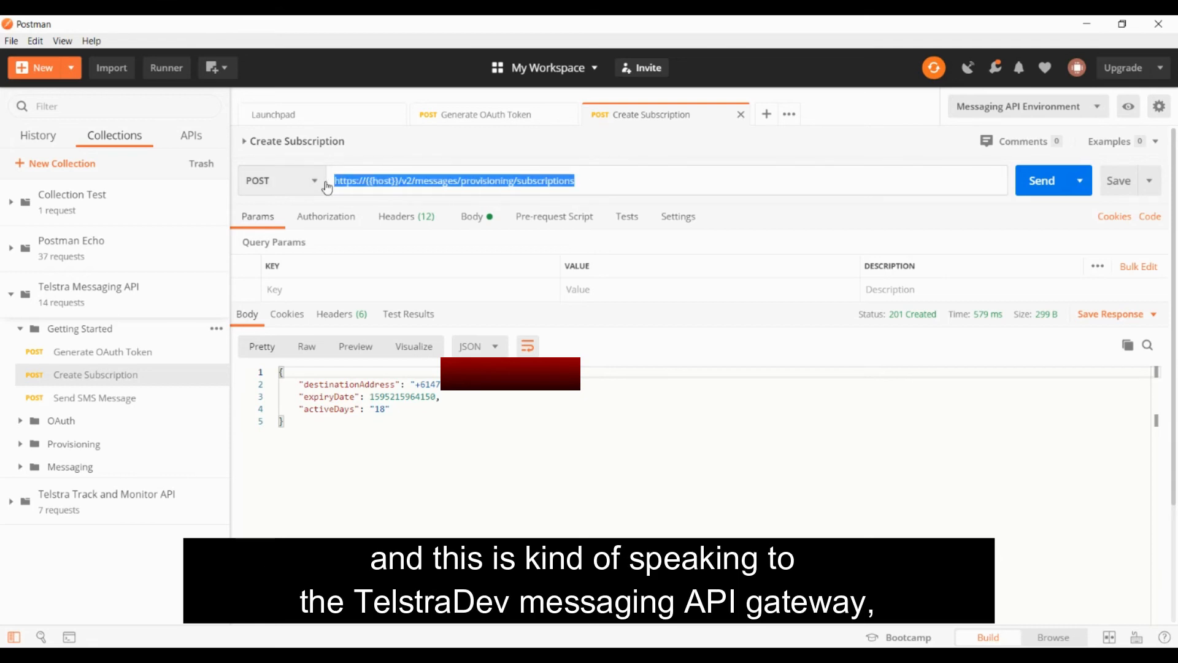
click(592, 182)
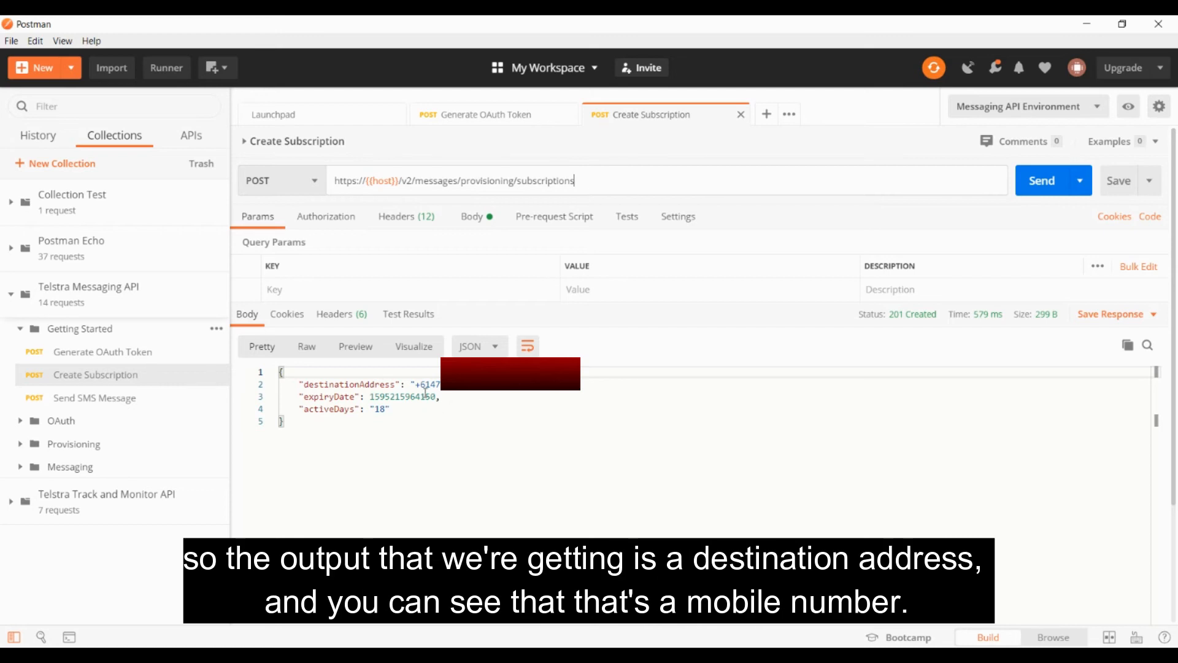
drag(415, 384, 466, 385)
click(470, 385)
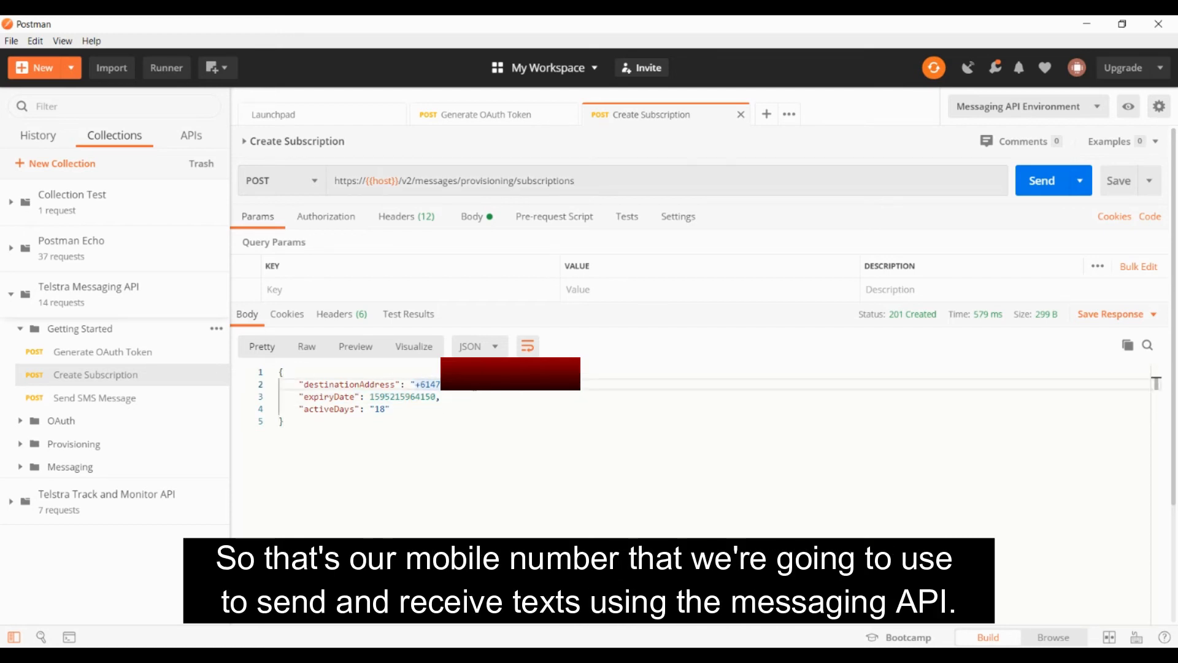
click(472, 430)
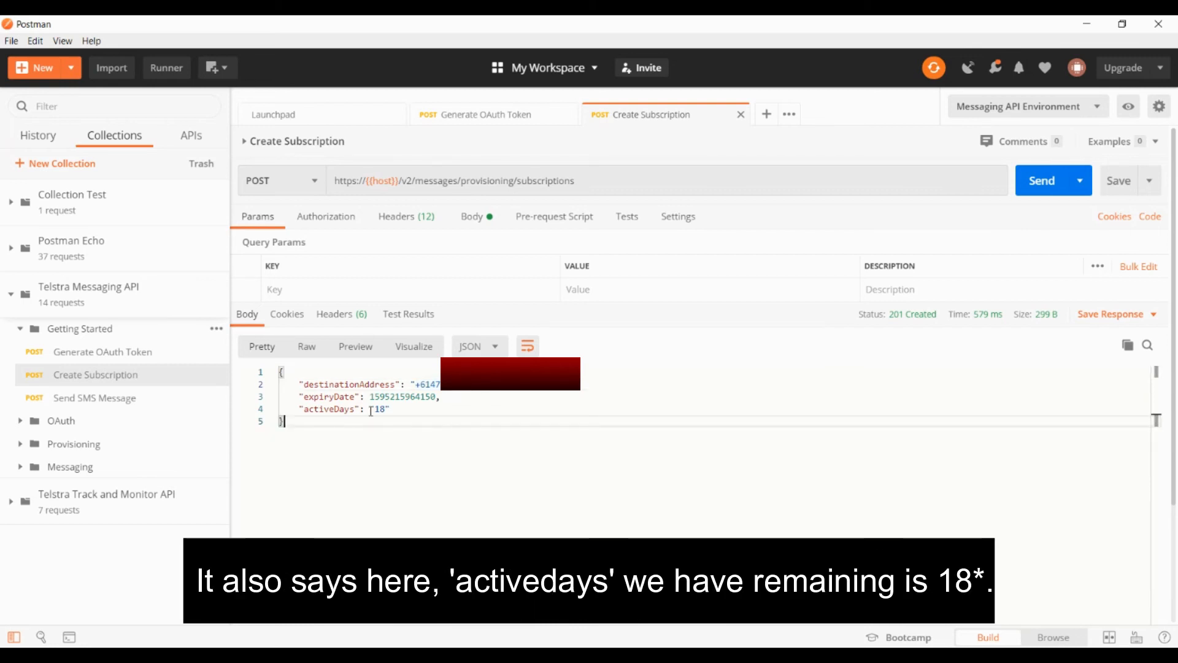
drag(387, 409, 372, 409)
click(417, 420)
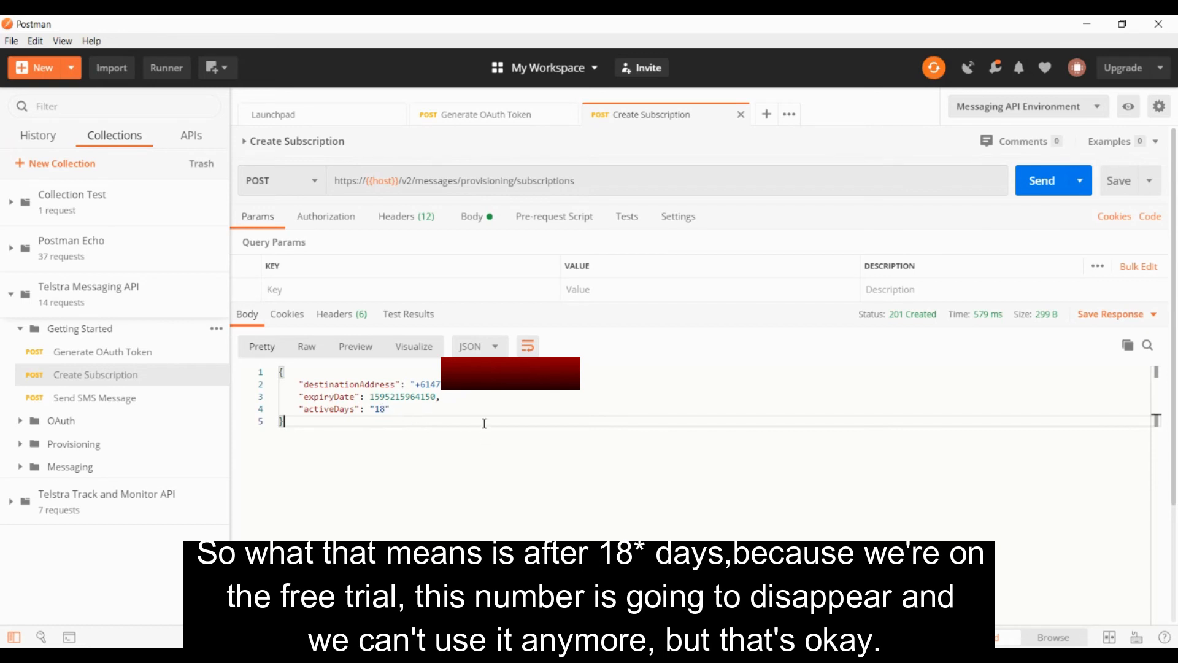
In the body of the Send SMS Message request, enter the recipient's phone number as "to" and clear the notifyURL value
click(102, 398)
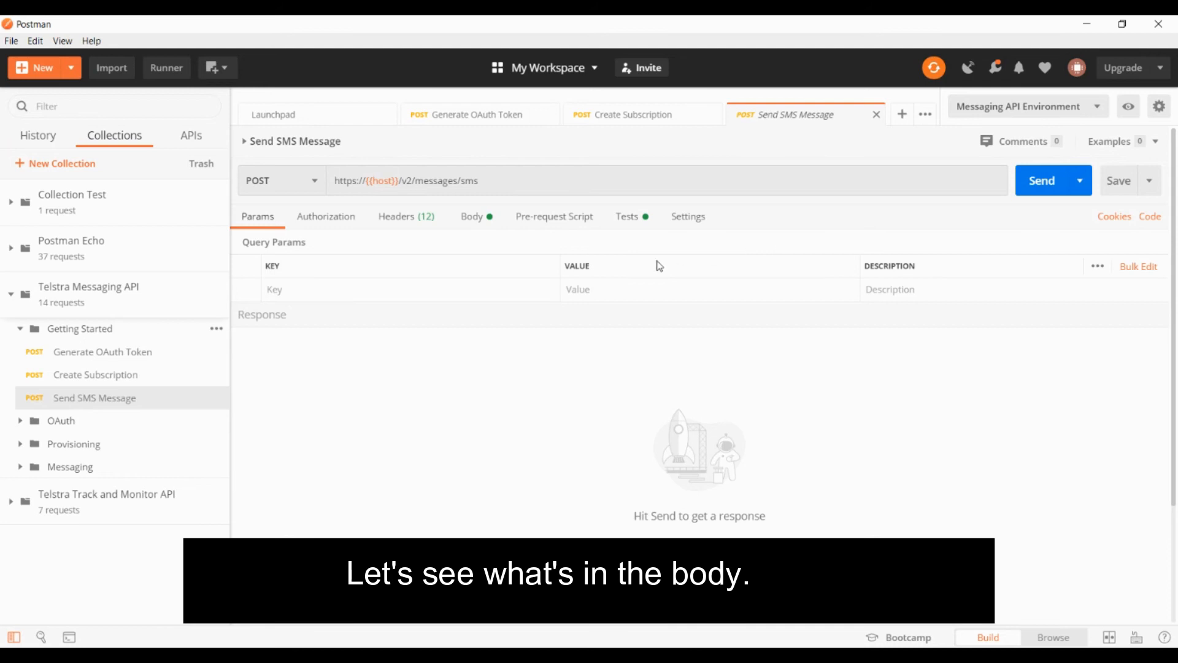
click(483, 226)
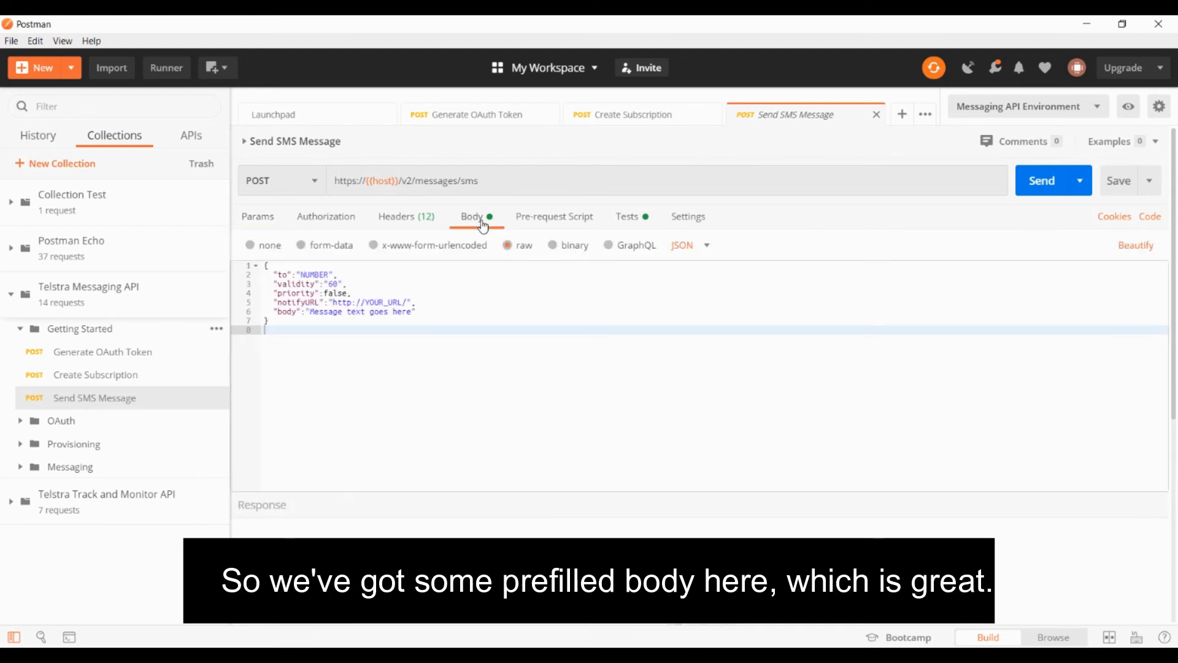
double_click(314, 274)
key(ctrl+v)
drag(332, 302, 410, 301)
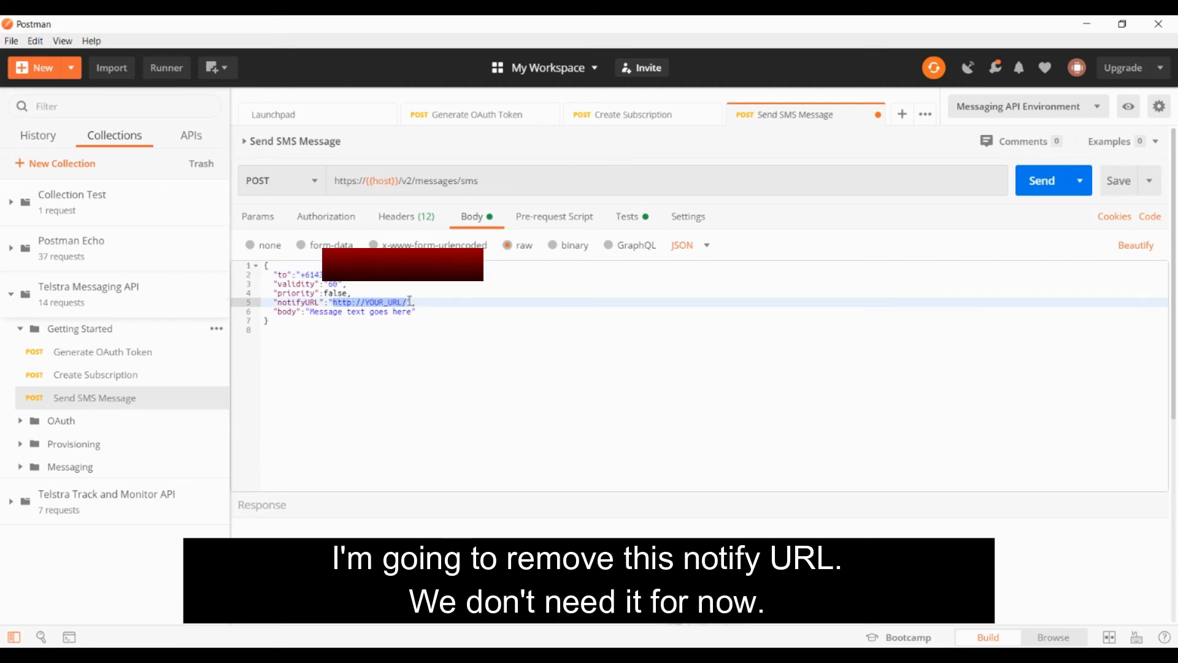
key(BackSpace)
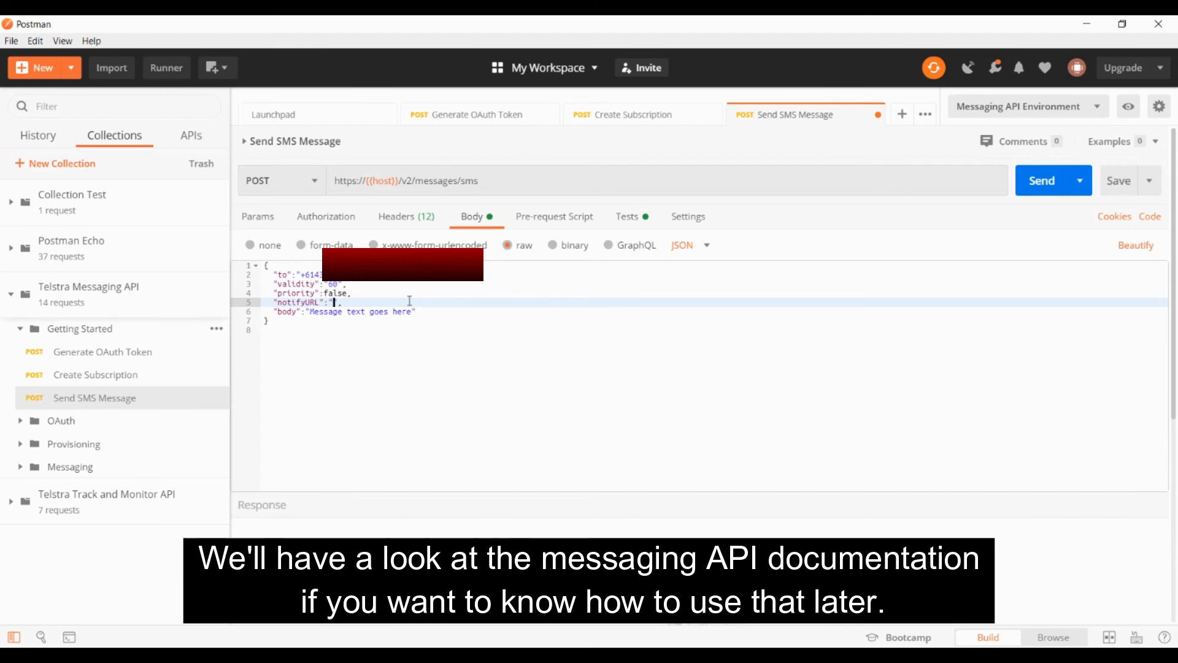
Set the SMS message text to "Hi, G'Day, 안녕 , whatever" and send the request
drag(412, 311, 311, 311)
text(Hi, G)
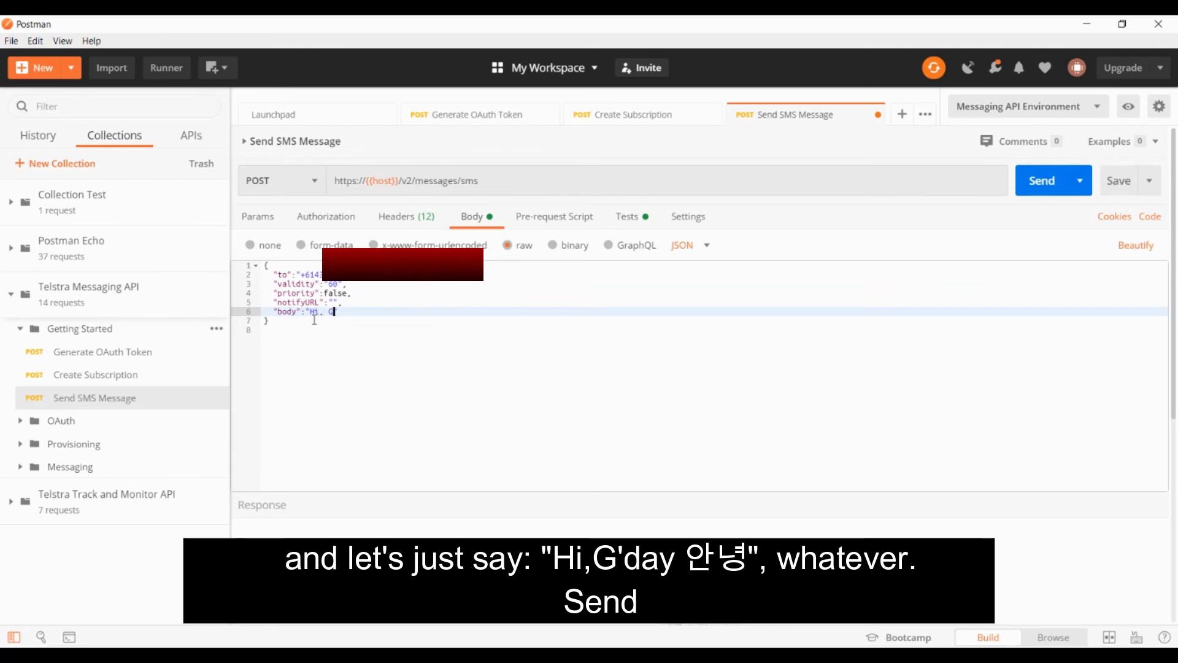
text('Day, 안녕 , whatever)
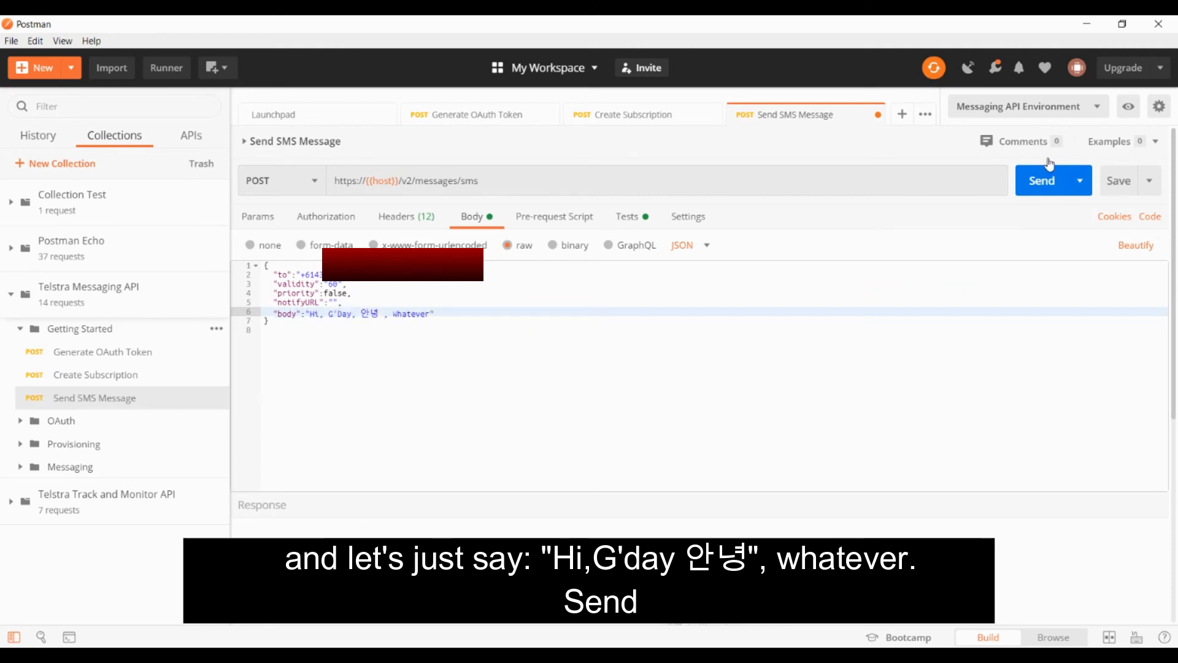
click(1041, 190)
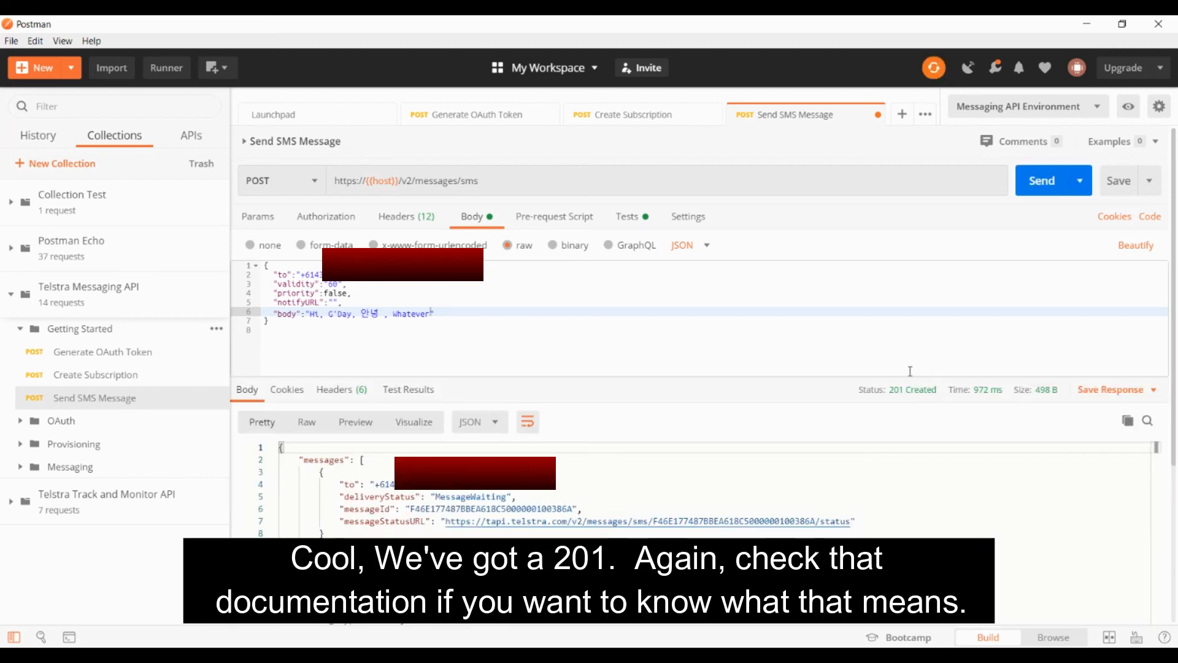
mouse_move(934, 392)
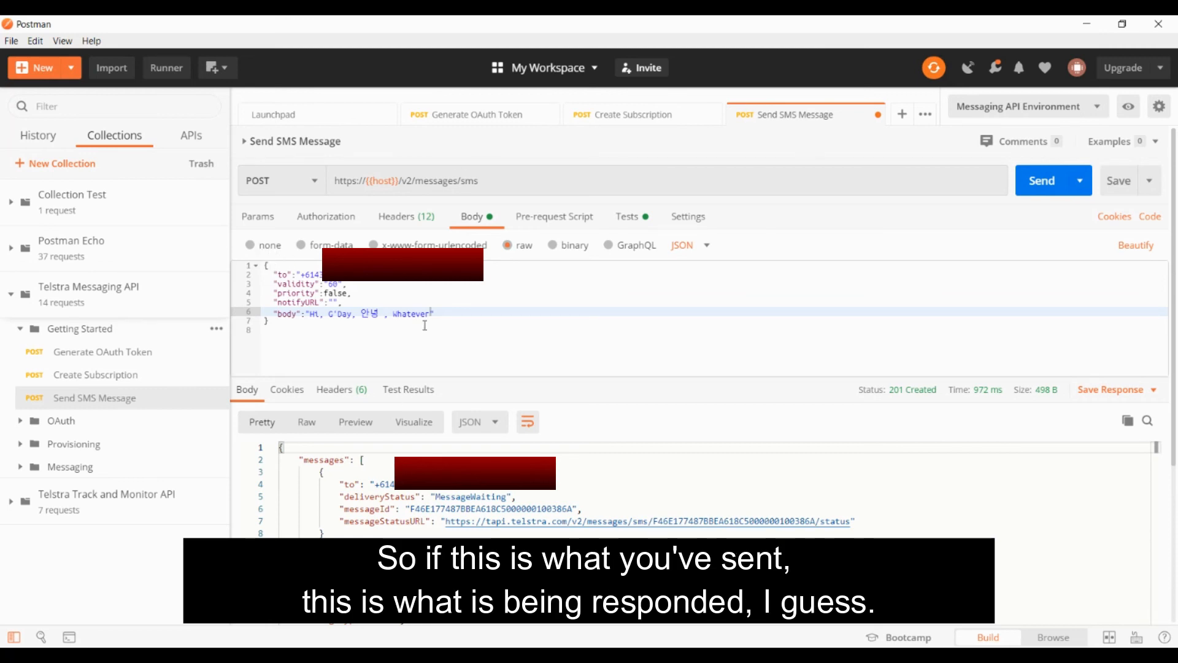
Examine the recipient number, deliveryStatus and messageId in the Send SMS Message response
double_click(404, 484)
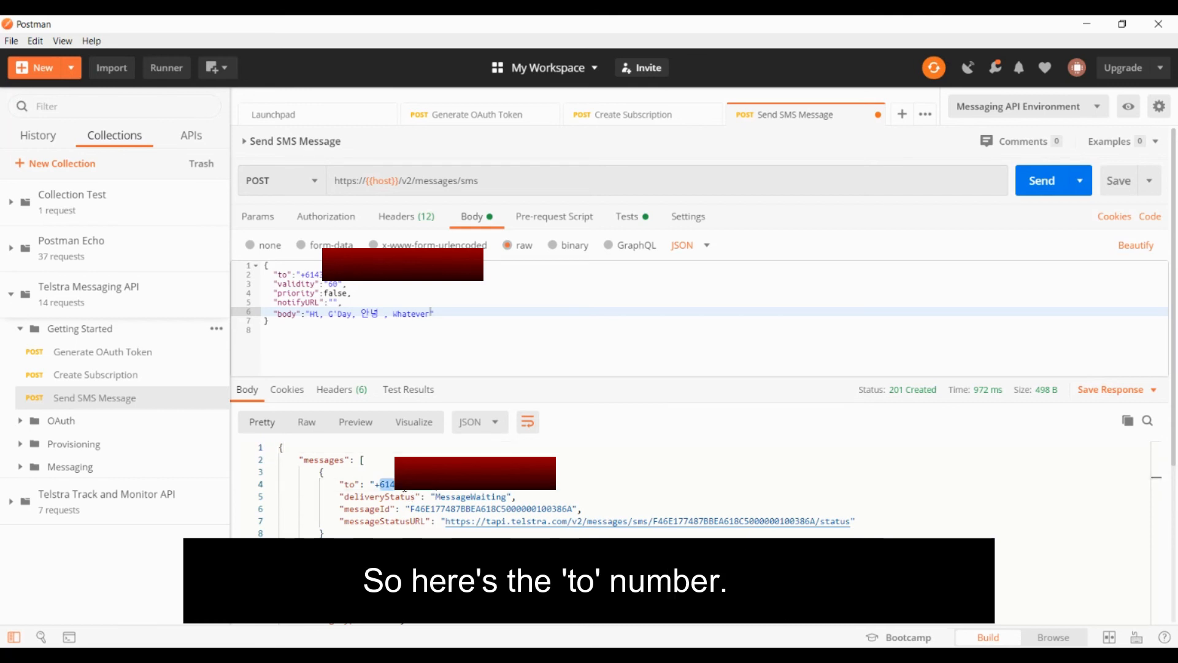
double_click(476, 497)
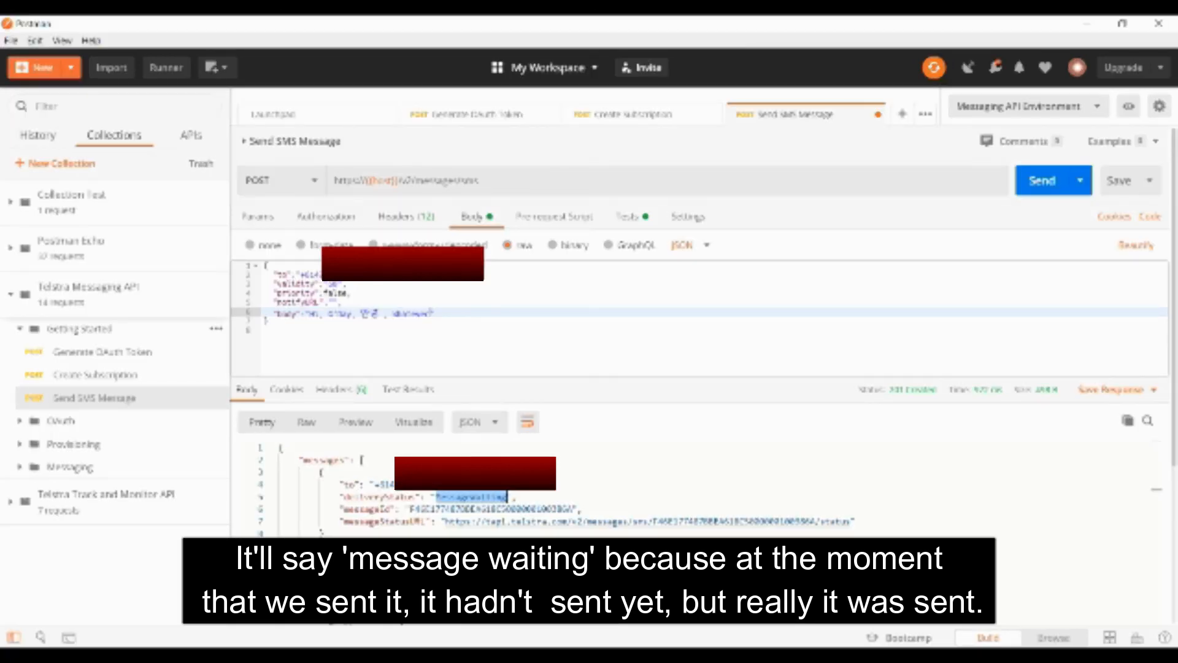
double_click(497, 508)
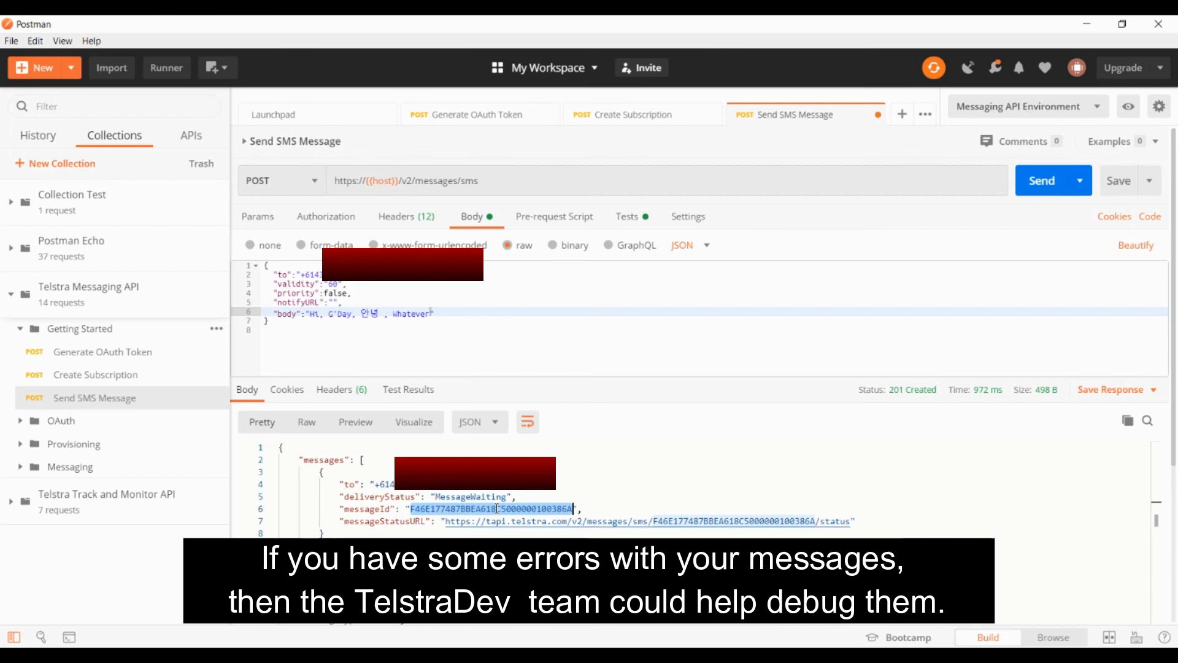
click(373, 594)
click(389, 620)
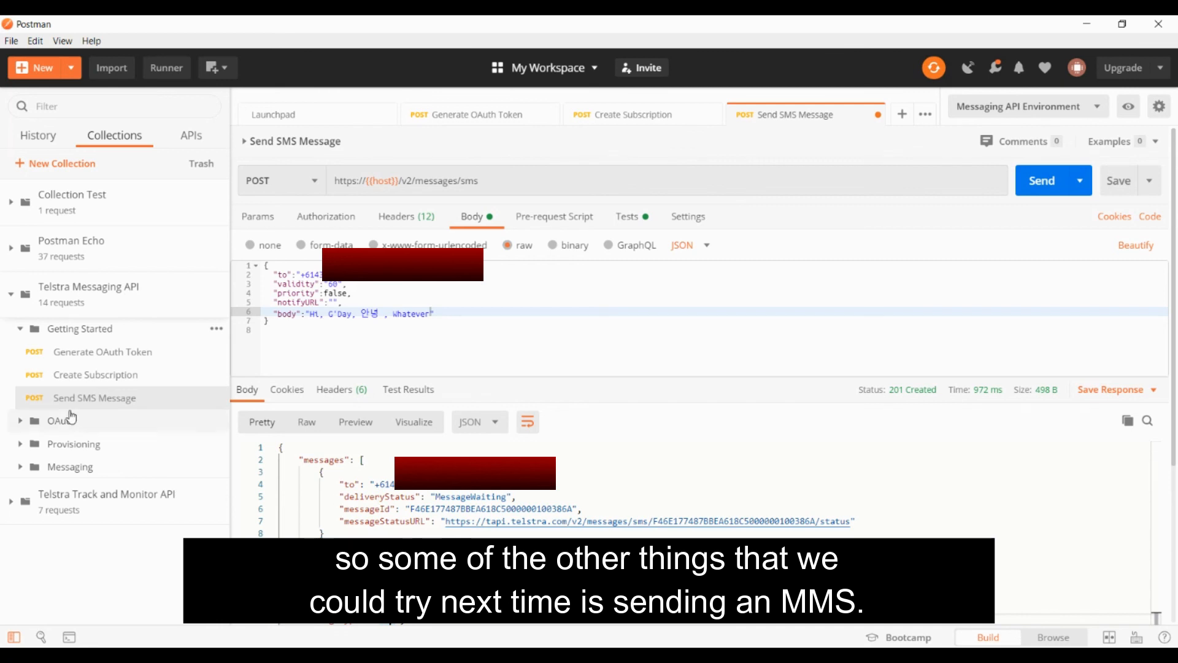
Look at the MMS requests inside the Messaging folder and at the recipient field in the SMS request body
click(20, 470)
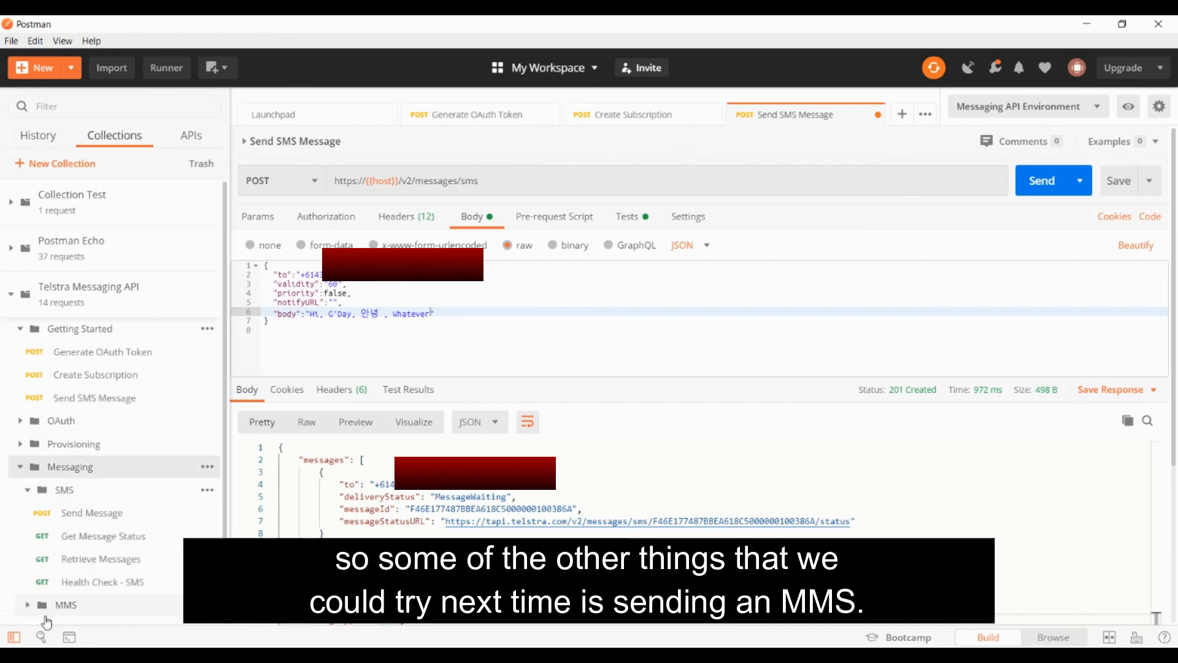
click(27, 611)
scroll(88, 503, down, 2)
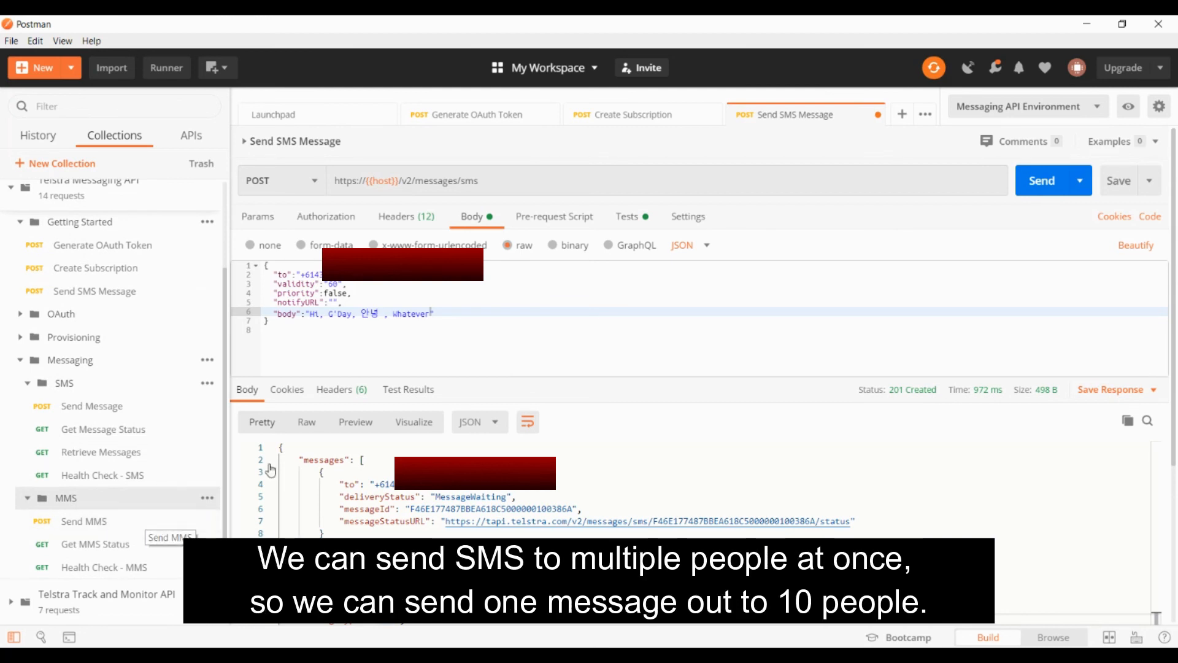
click(346, 275)
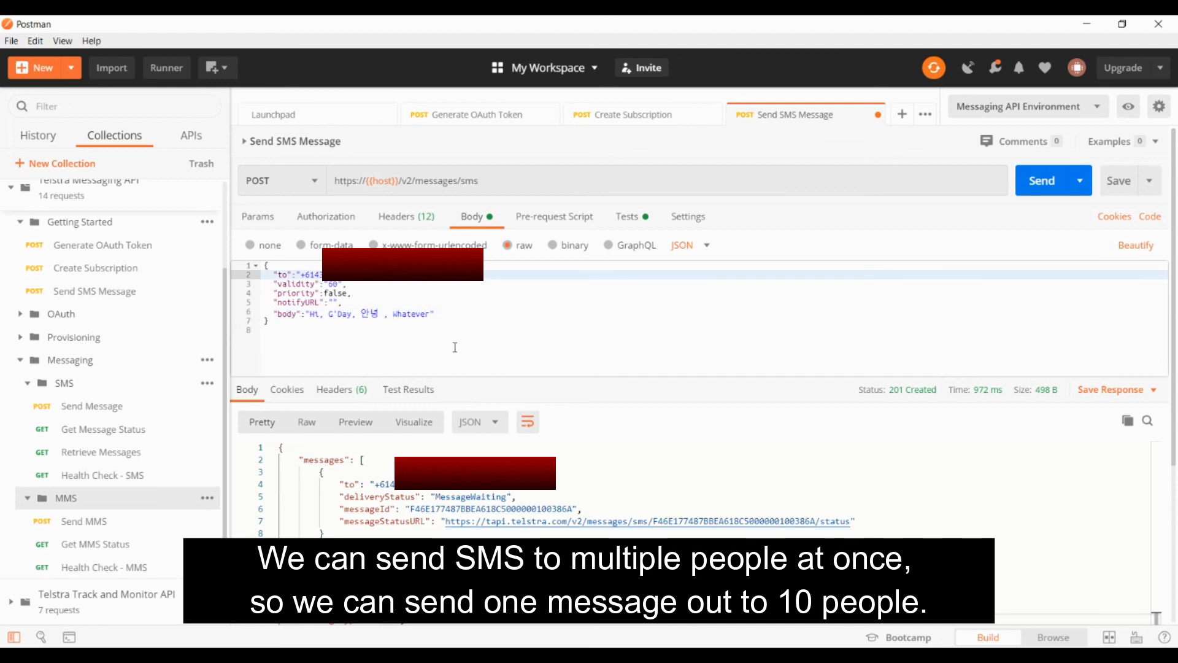